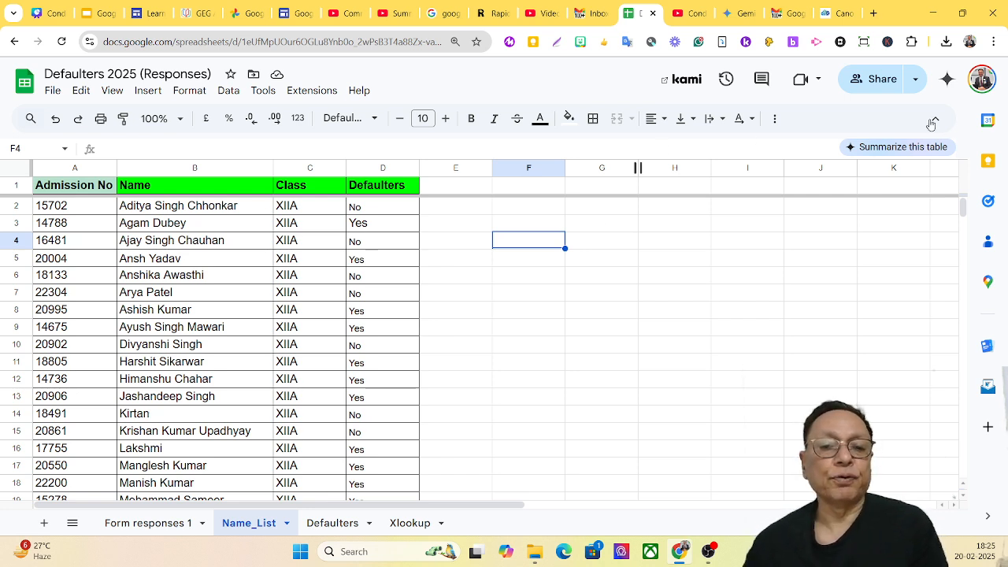
Start a conditional formatting rule on the name cells B2:B41 with the fill colour set to none
click(170, 207)
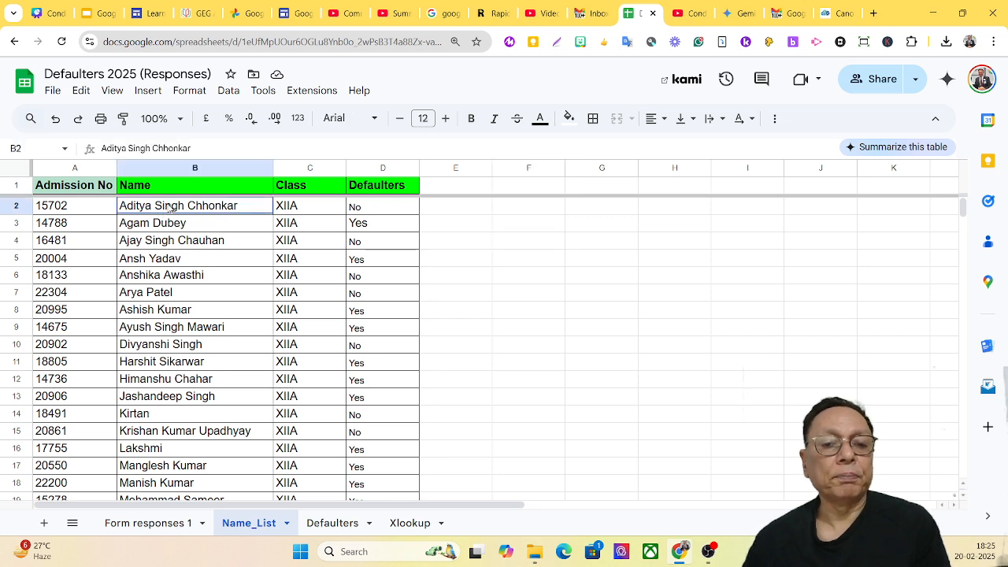
click(190, 93)
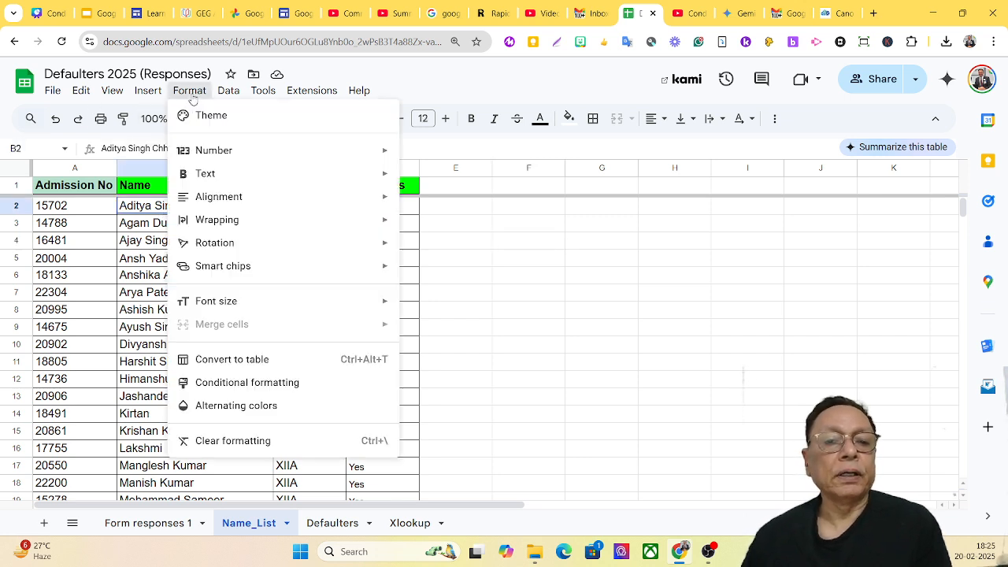
click(249, 389)
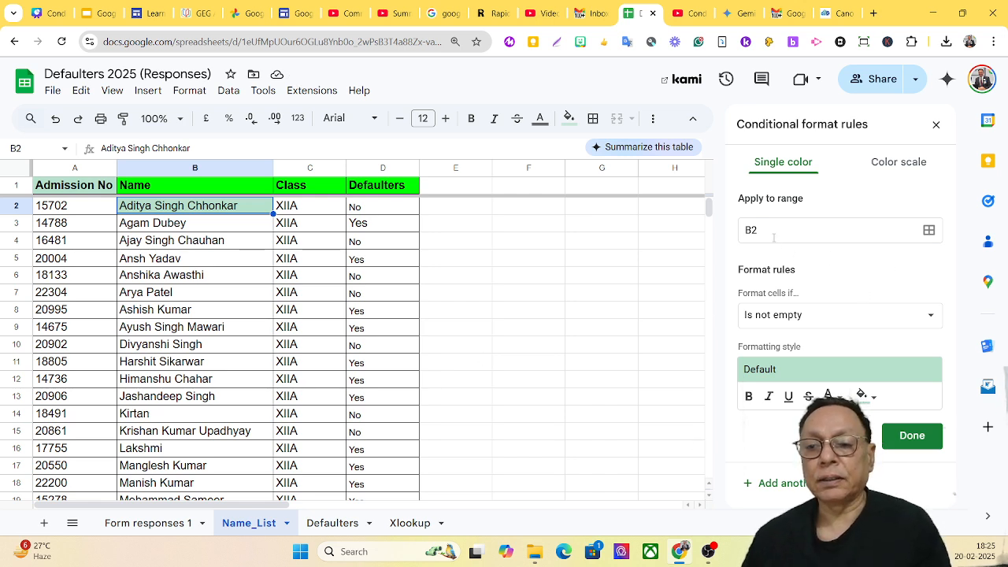
click(765, 231)
text(:)
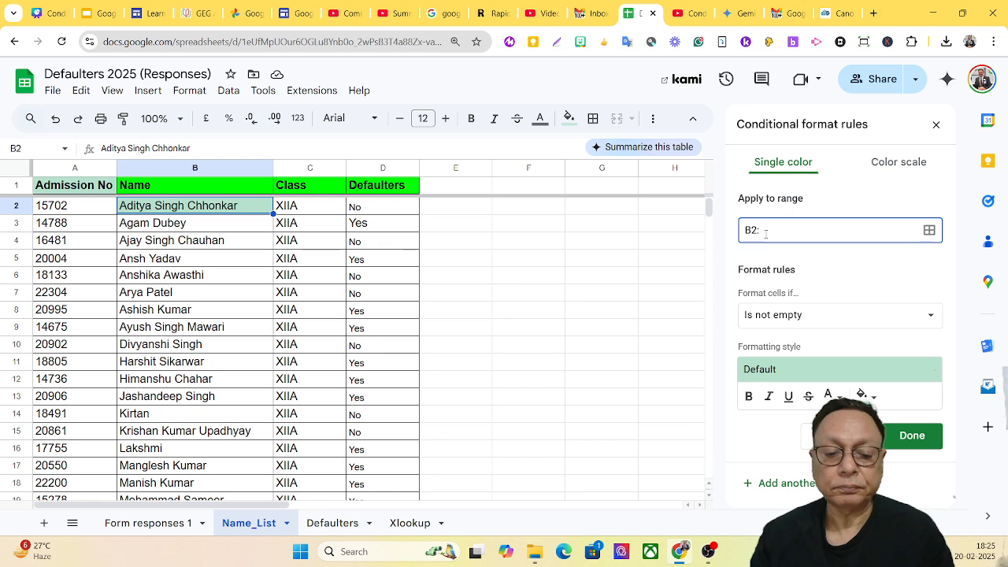
text(B41)
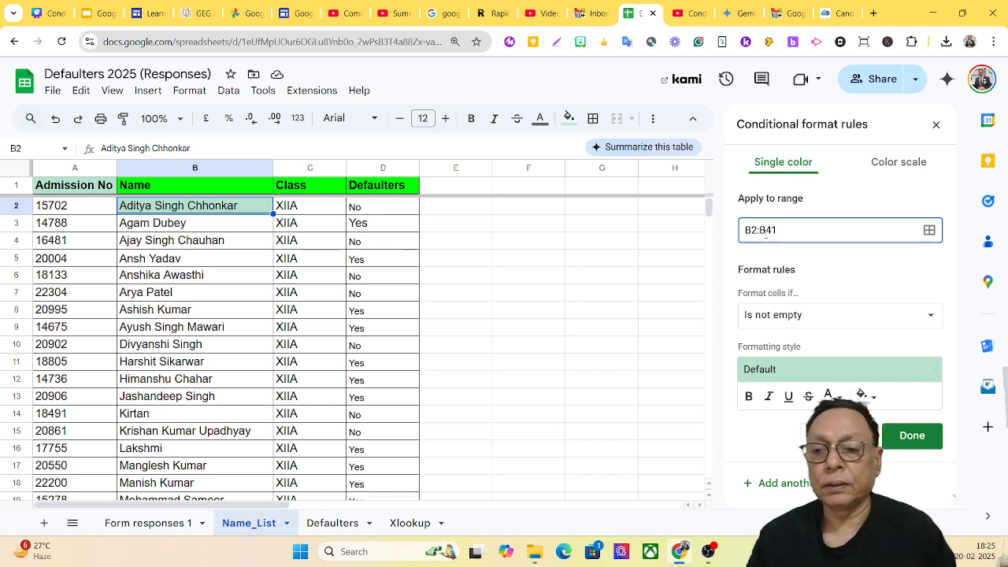
click(863, 396)
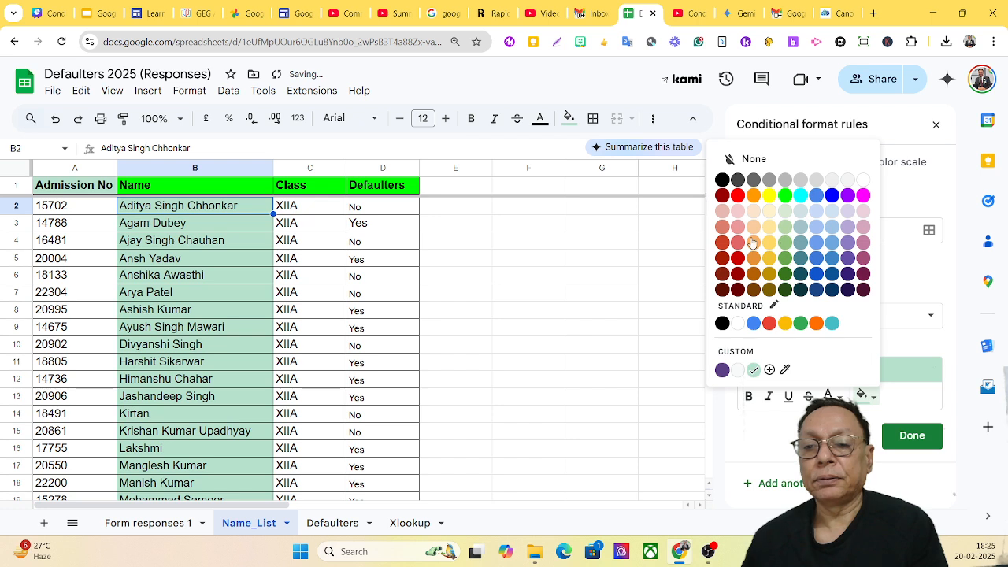
click(729, 159)
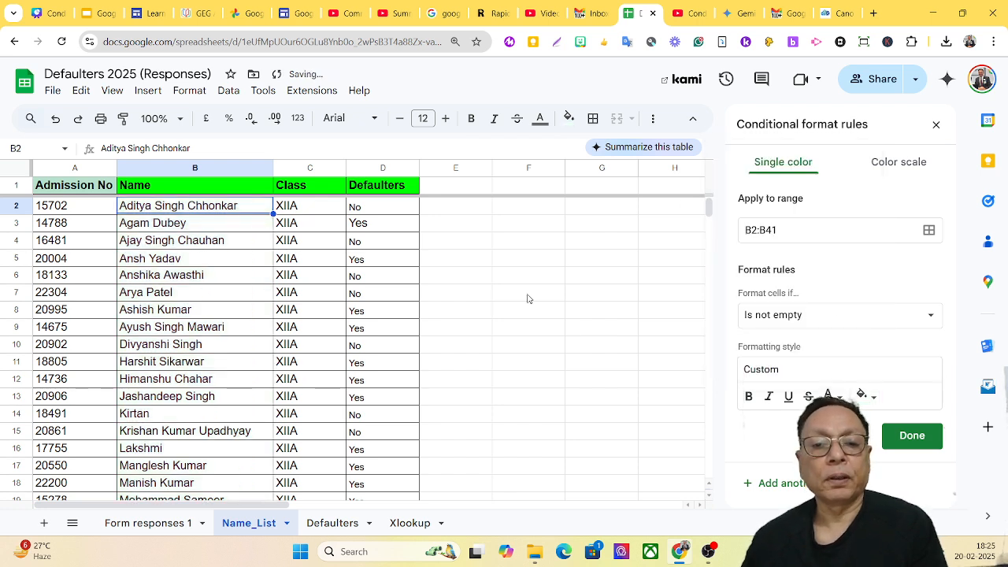
Set the rule's condition to the custom formula =$D2="NO"
click(834, 318)
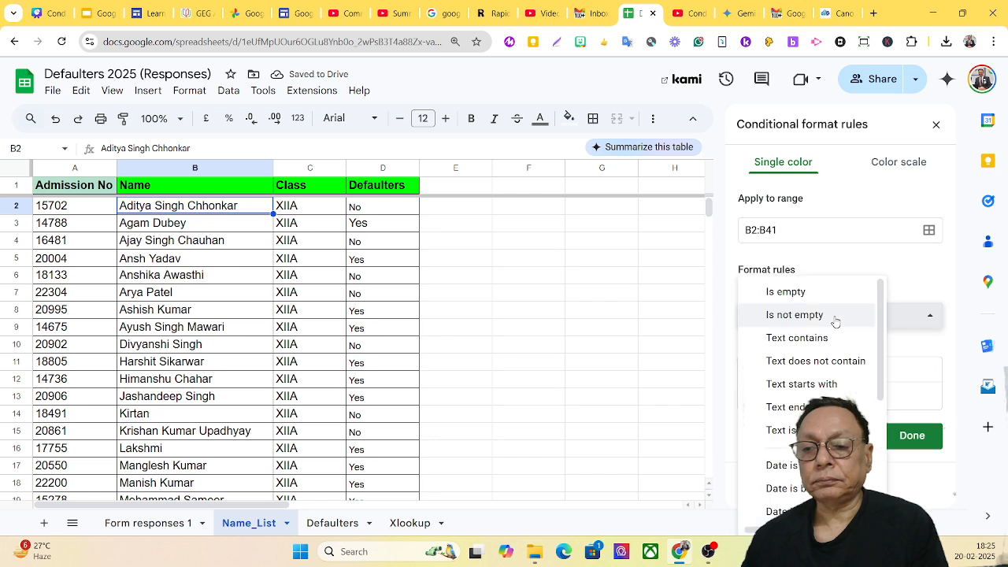
scroll(818, 355, down, 5)
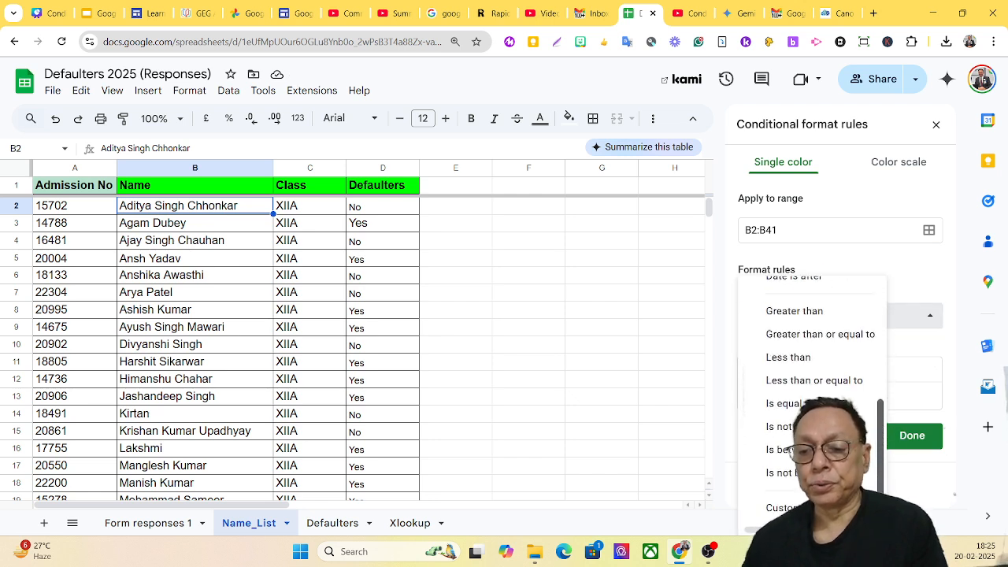
click(787, 508)
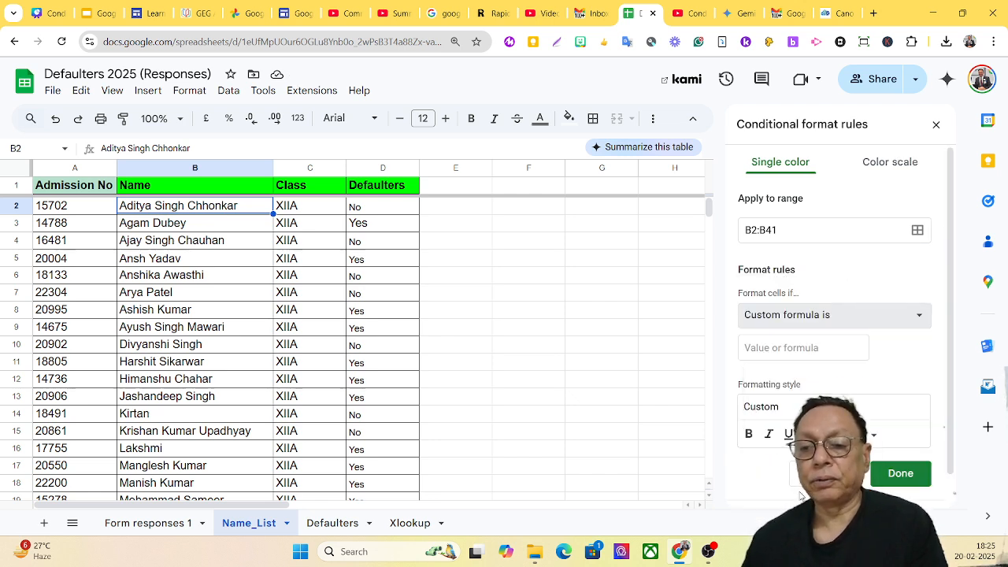
click(763, 347)
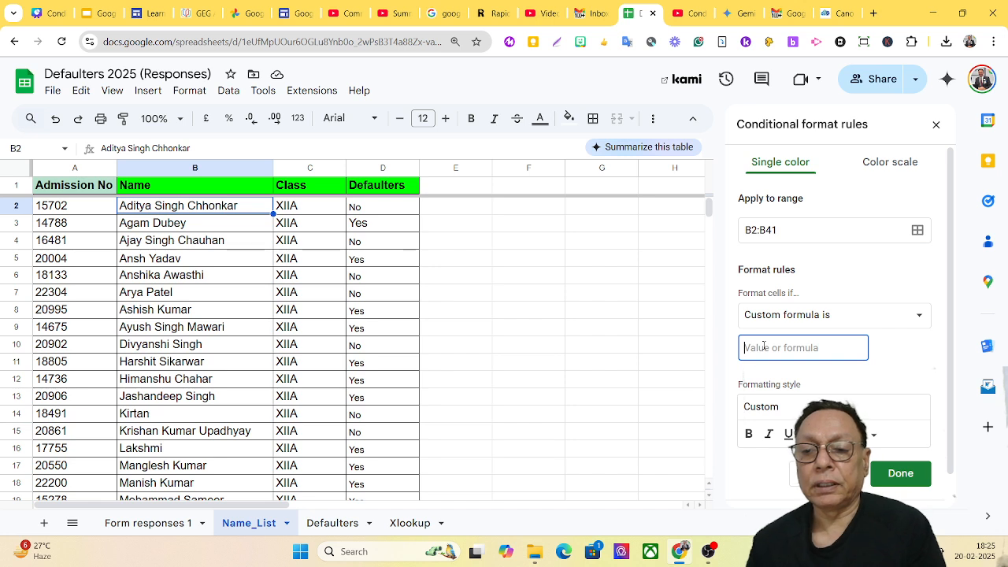
text(=)
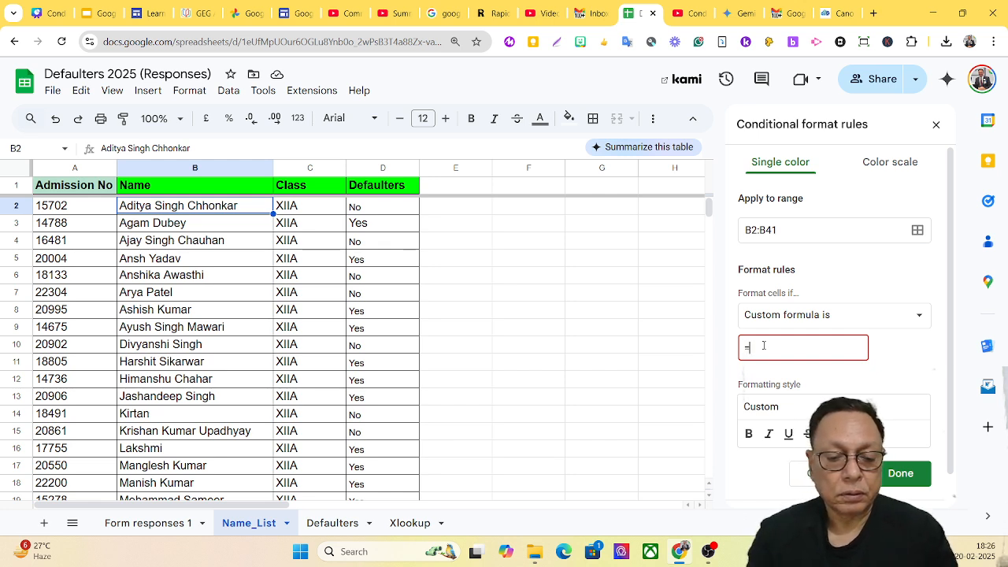
text($)
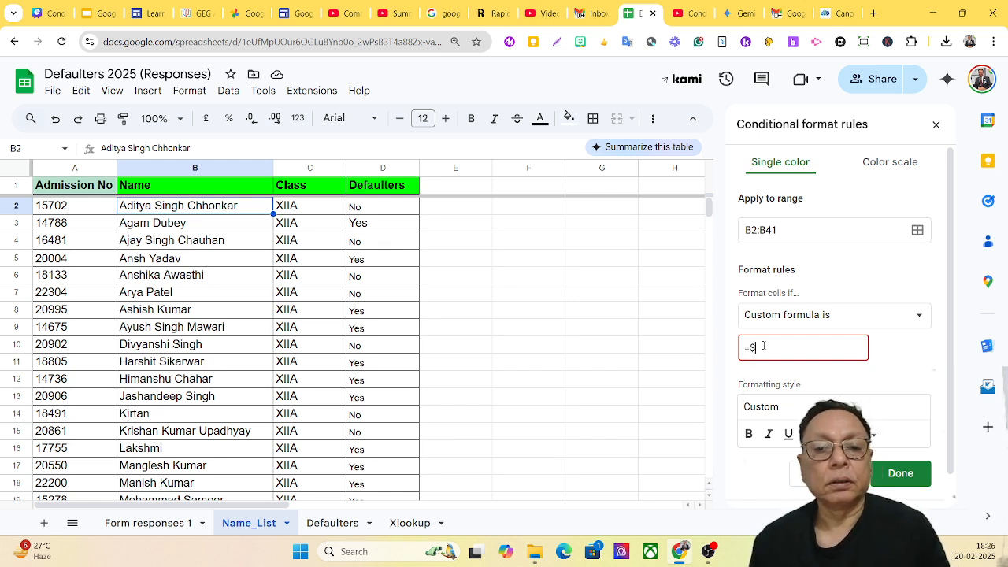
text(D)
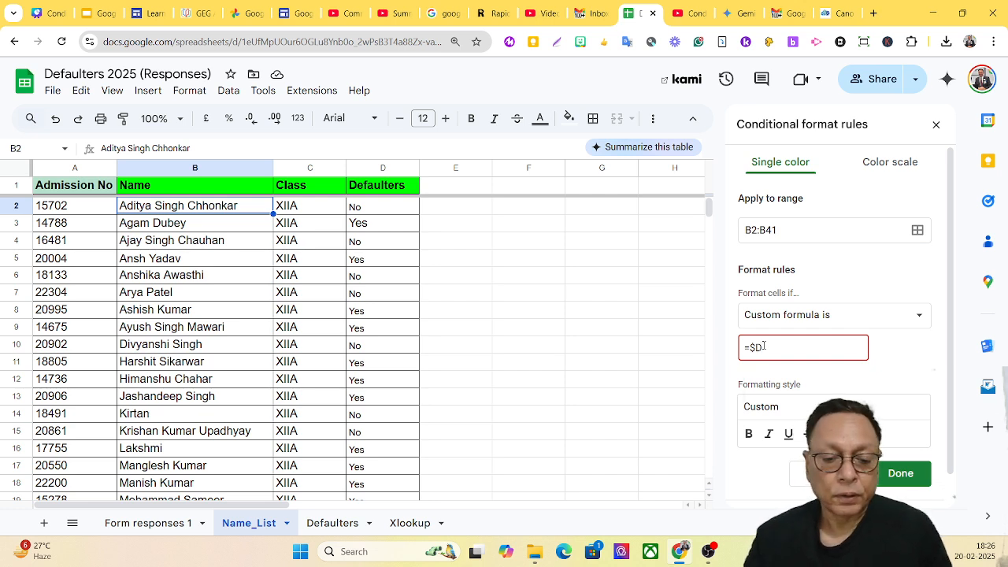
text(2)
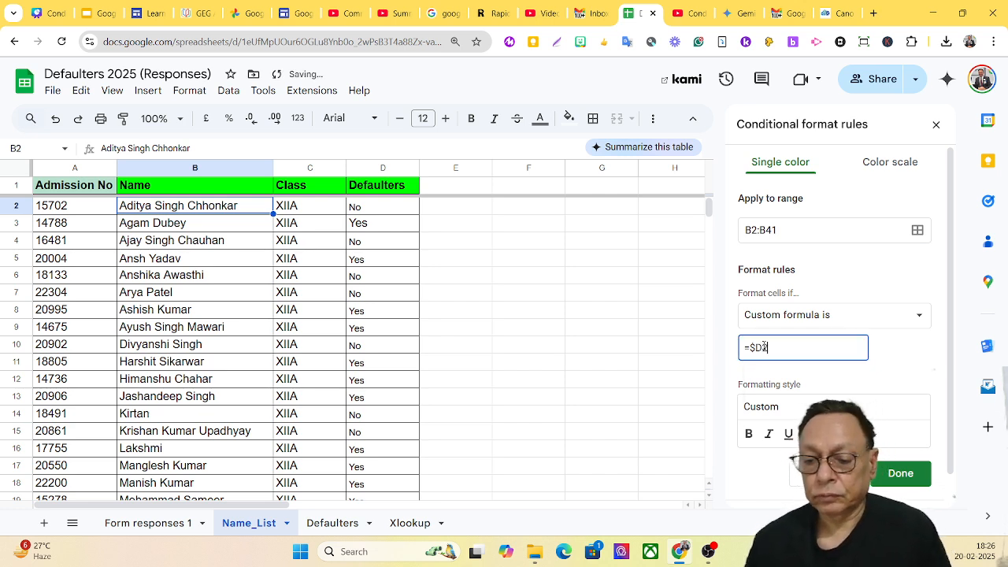
text(="NO)
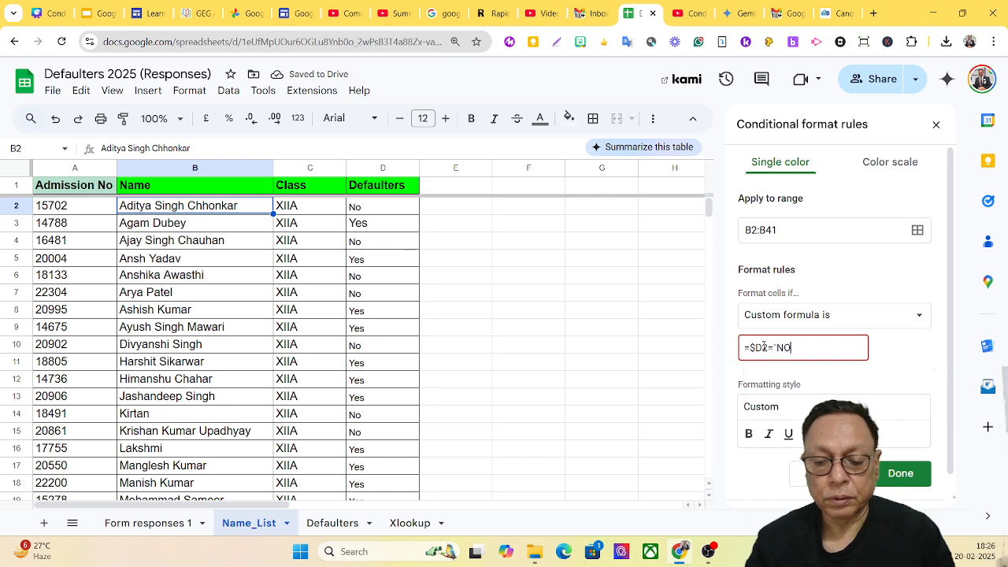
text(")
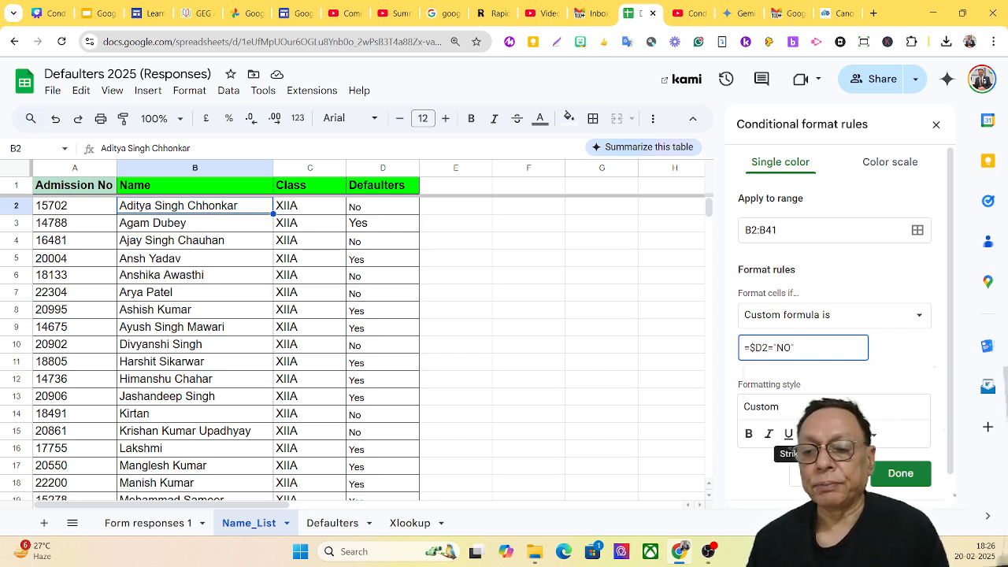
Give the rule strikethrough and blue text, save it and close the conditional formatting rules
click(808, 434)
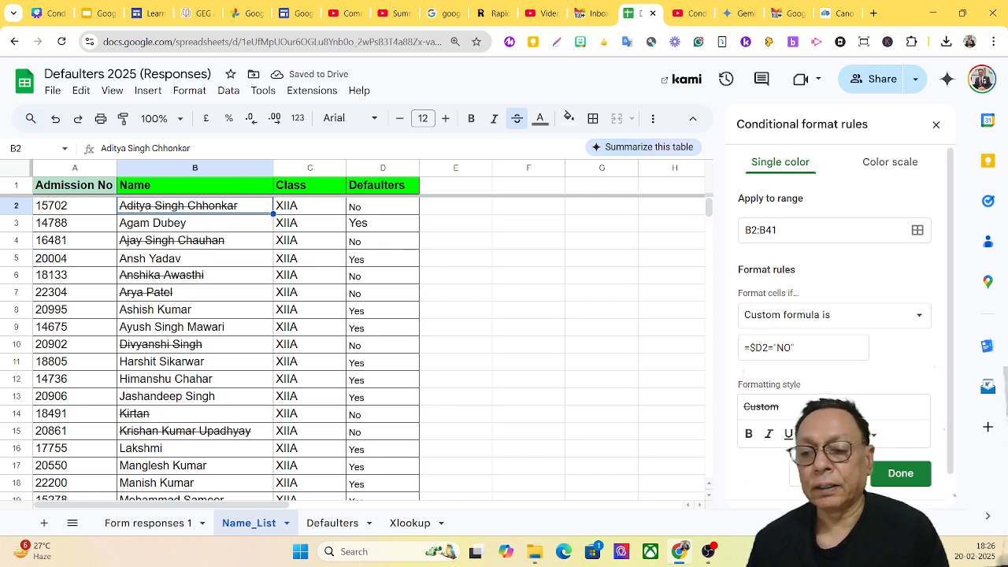
click(833, 433)
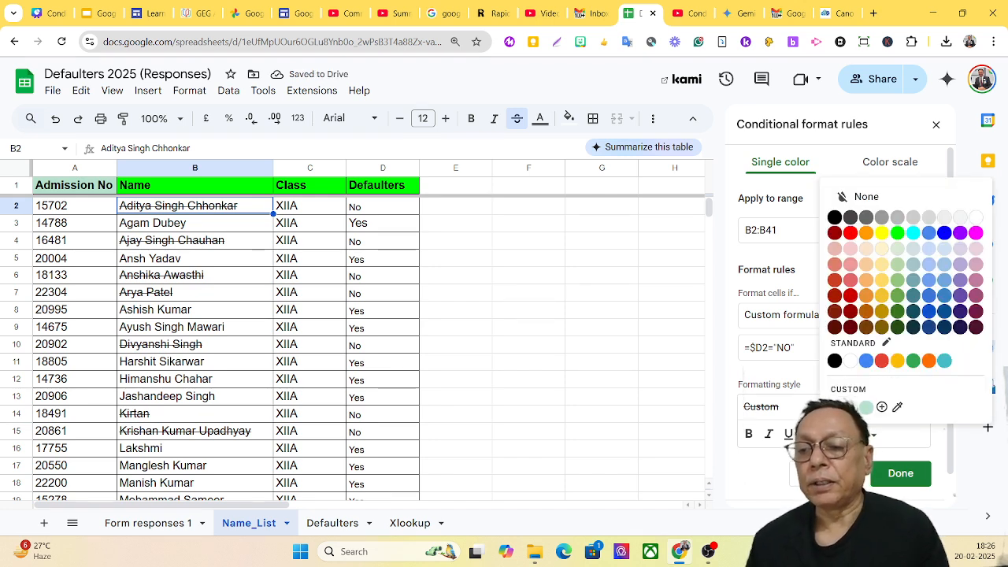
click(944, 233)
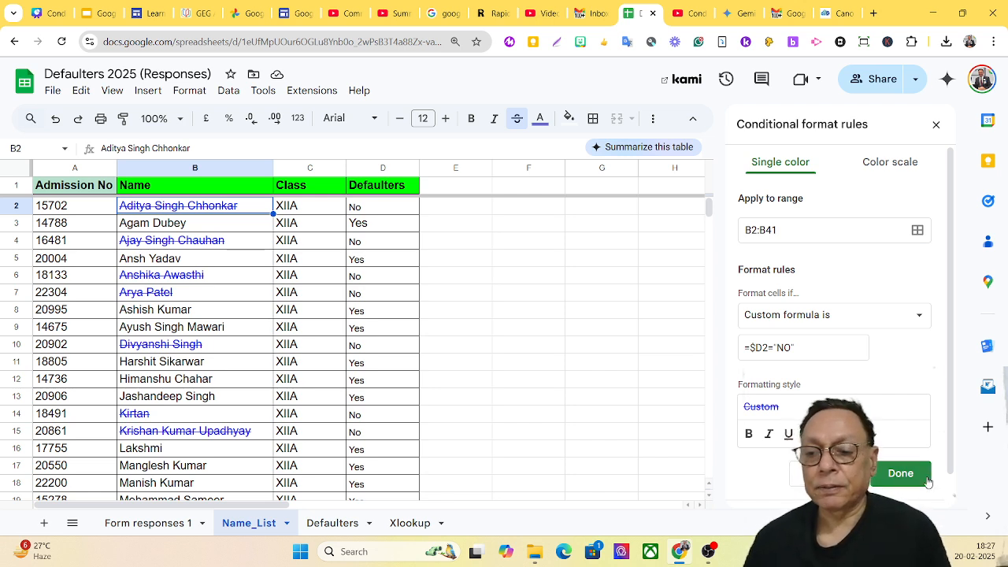
click(902, 474)
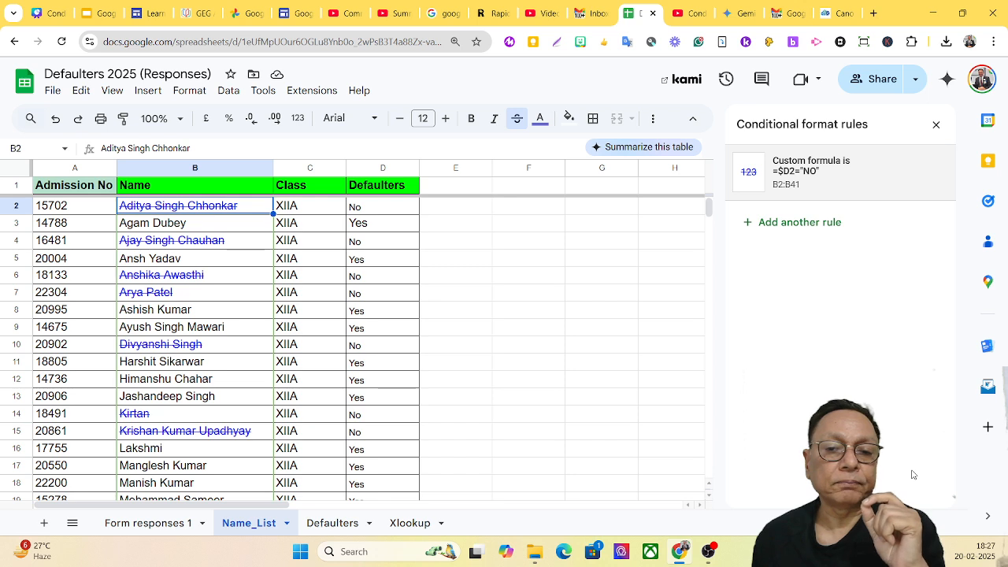
click(935, 126)
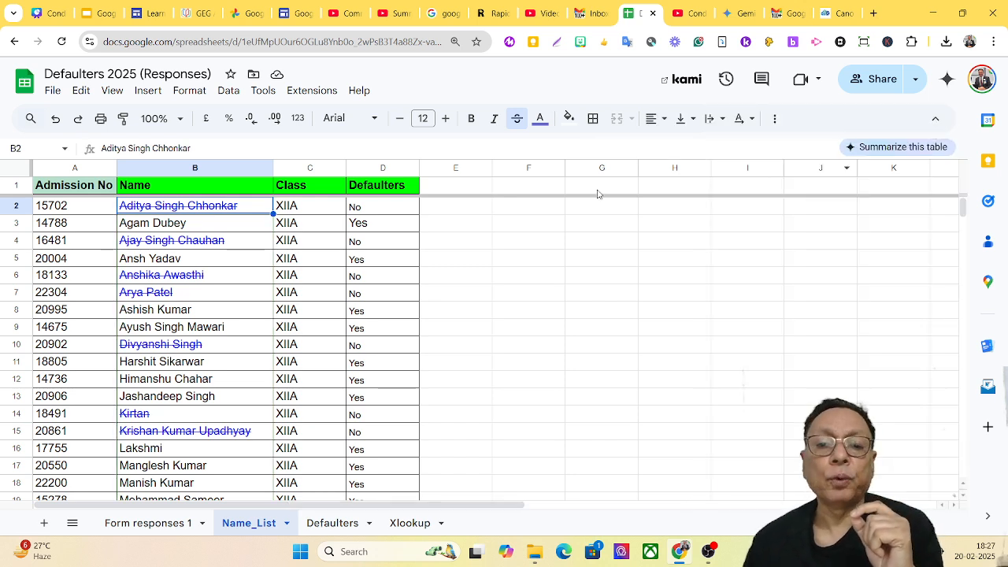
Enter the header "Chekbox" in cell E1
click(448, 189)
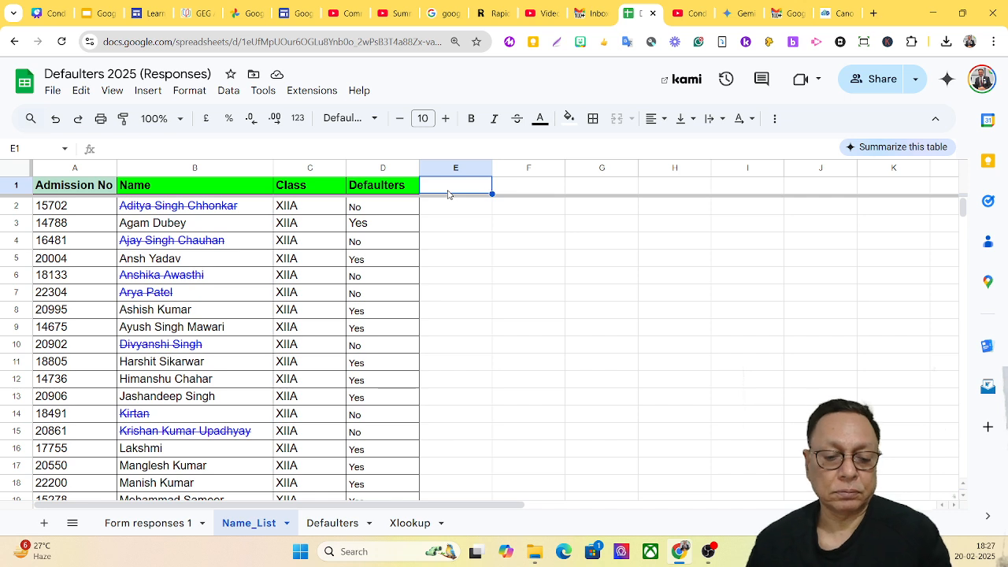
text(Chek)
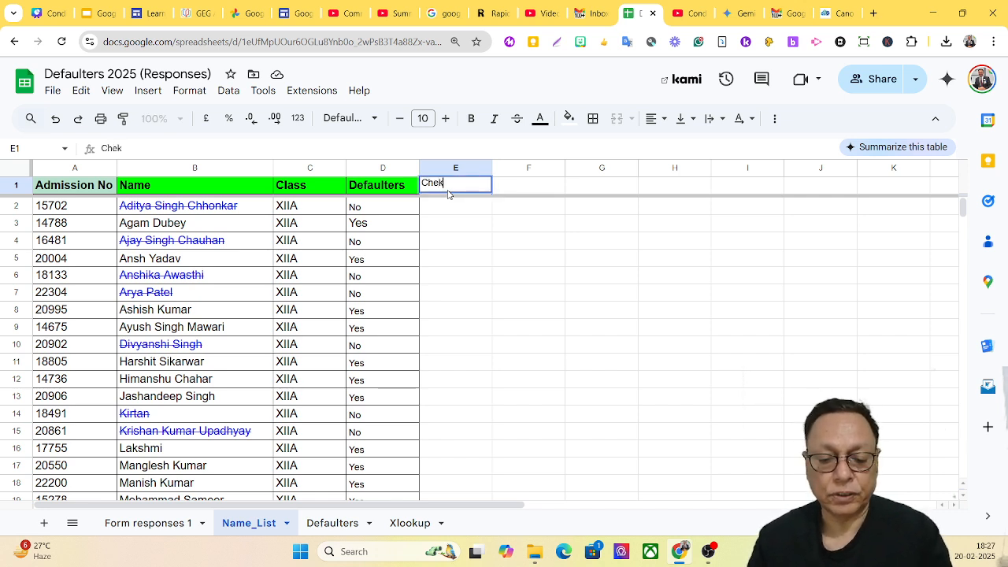
text(box)
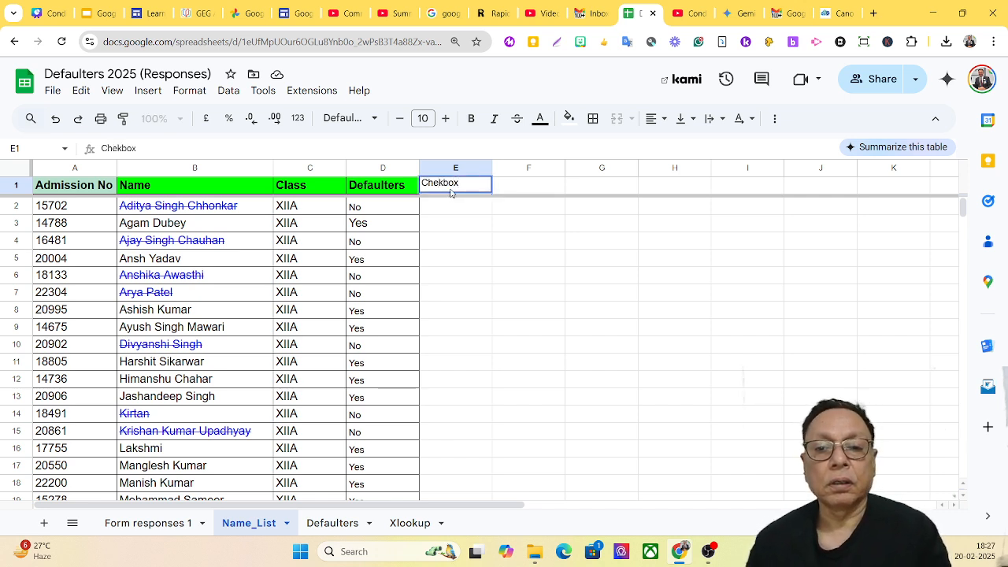
click(450, 208)
Format the E1 header at font size 11 in bold with a bright green fill
click(460, 193)
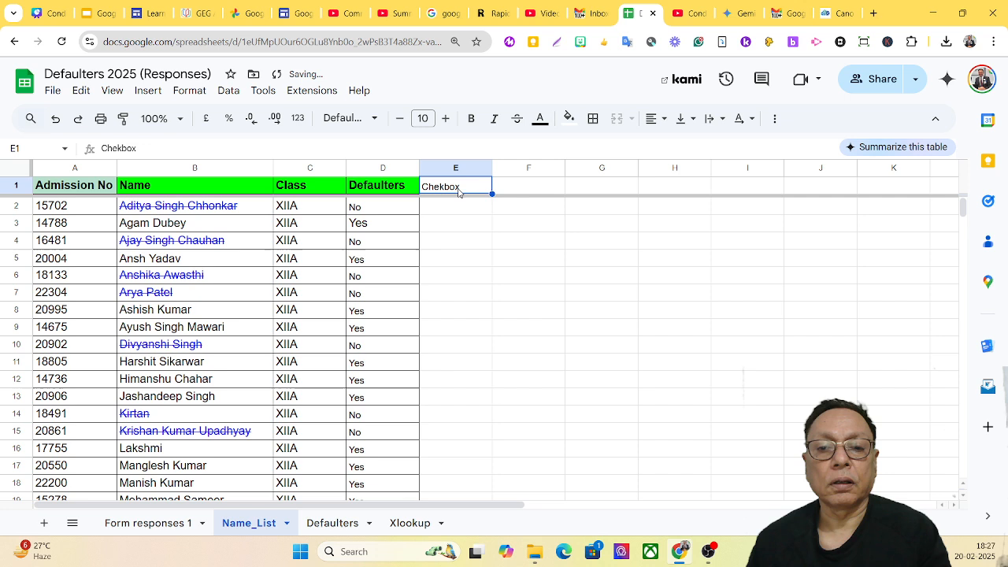
click(444, 118)
click(471, 118)
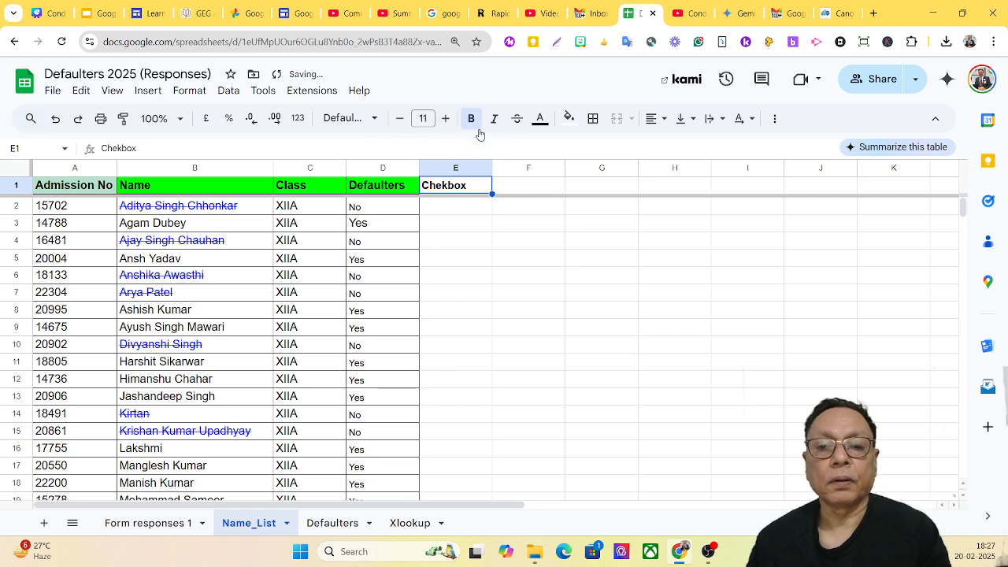
click(569, 120)
click(636, 186)
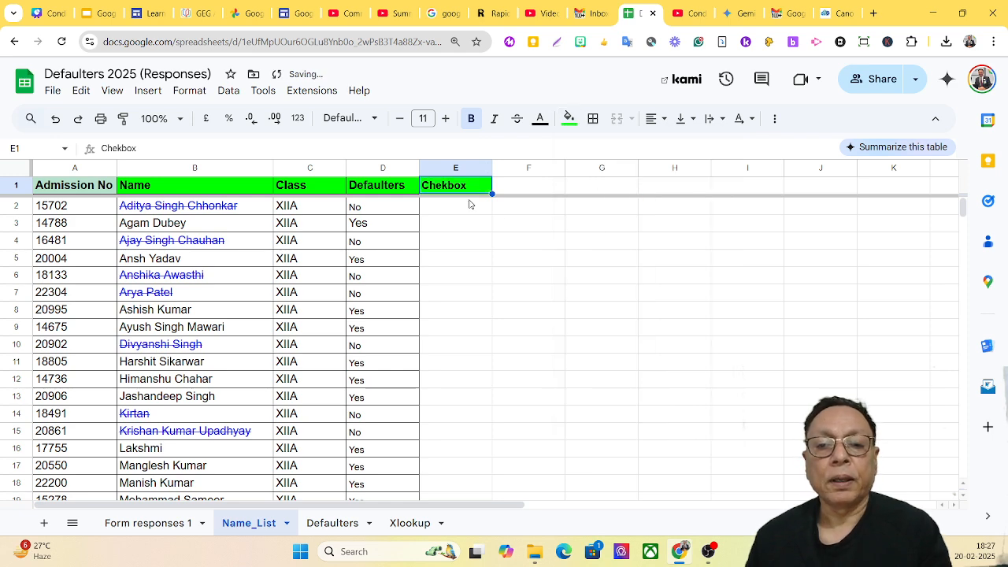
Insert checkboxes in cells E2:E41
drag(456, 210, 493, 392)
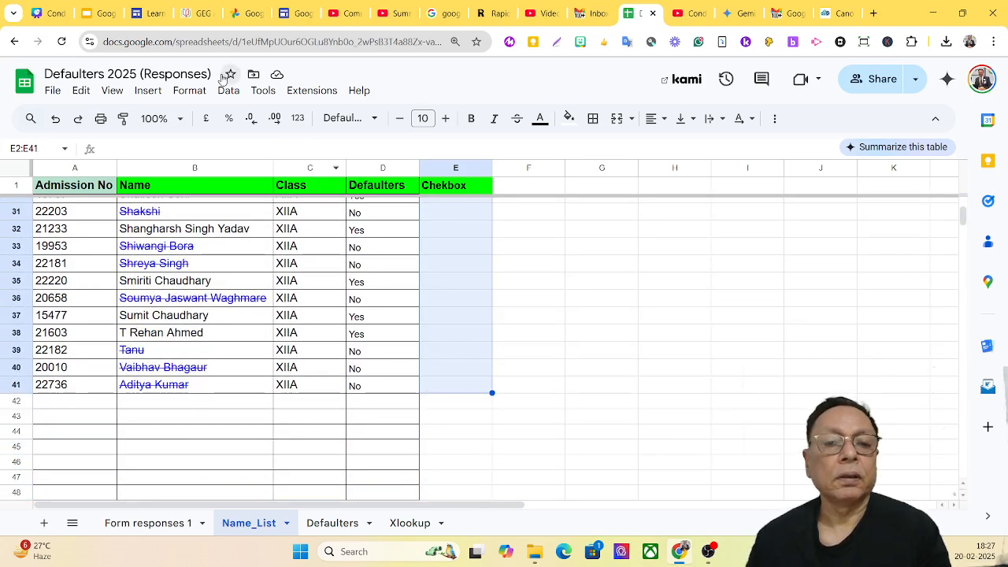
click(148, 90)
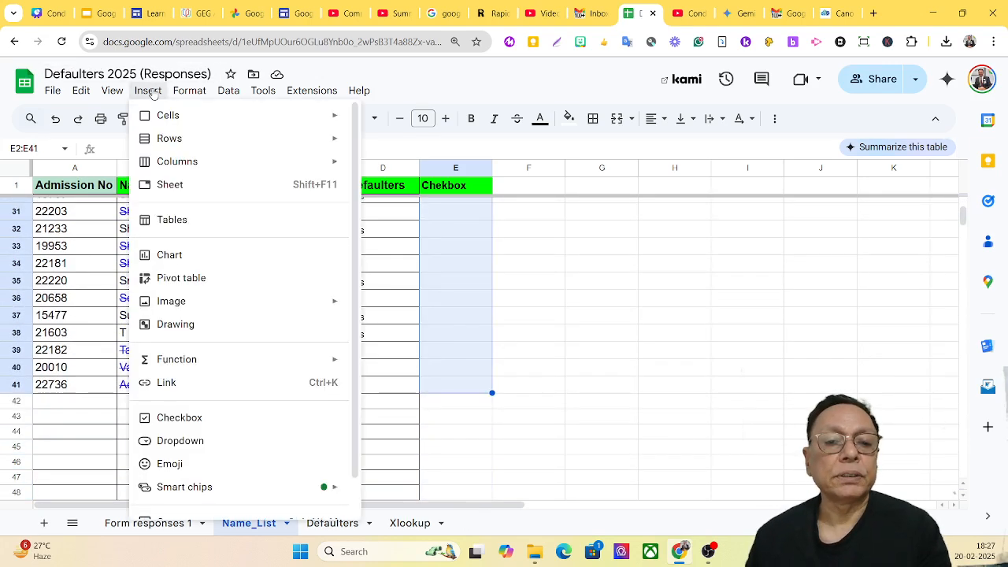
click(201, 418)
scroll(602, 363, up, 10)
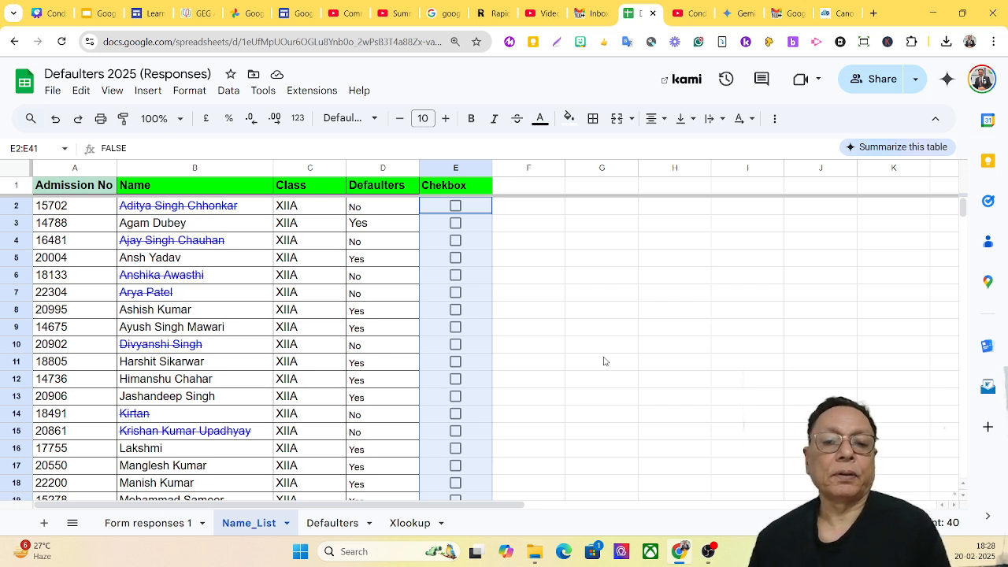
Test the checkboxes in E2, E3 and E4 by ticking them and clearing all three again
click(456, 206)
click(455, 223)
click(455, 274)
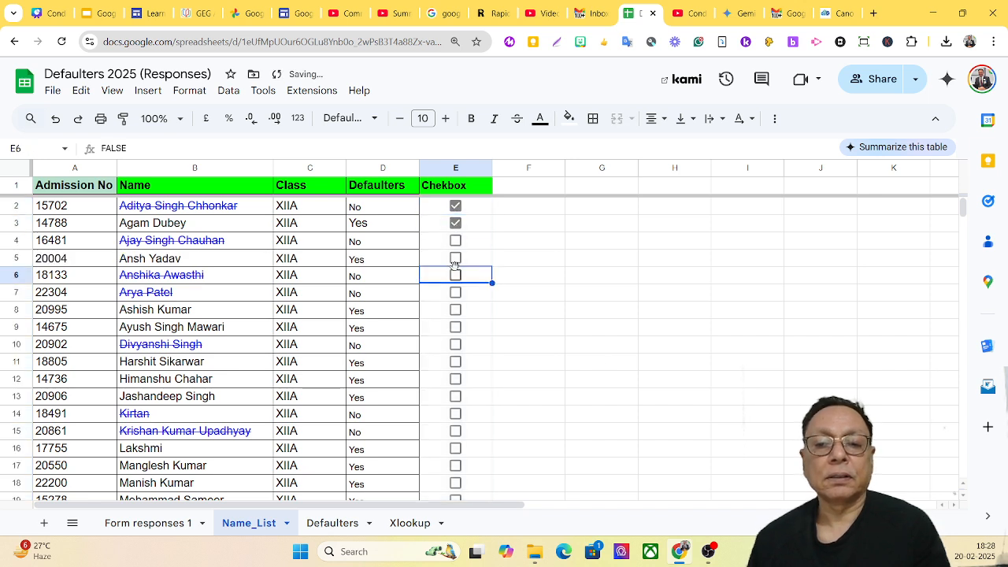
click(455, 242)
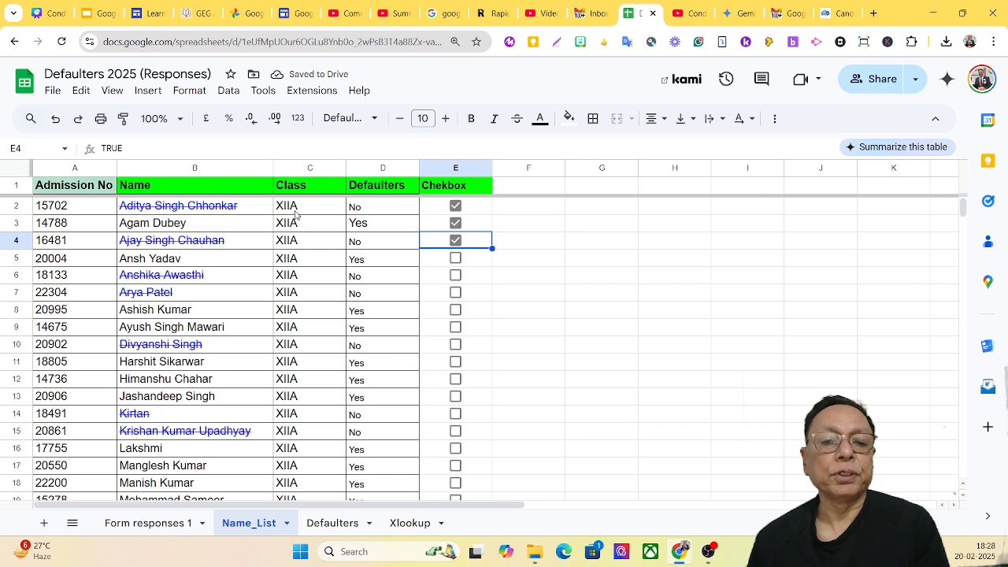
click(454, 241)
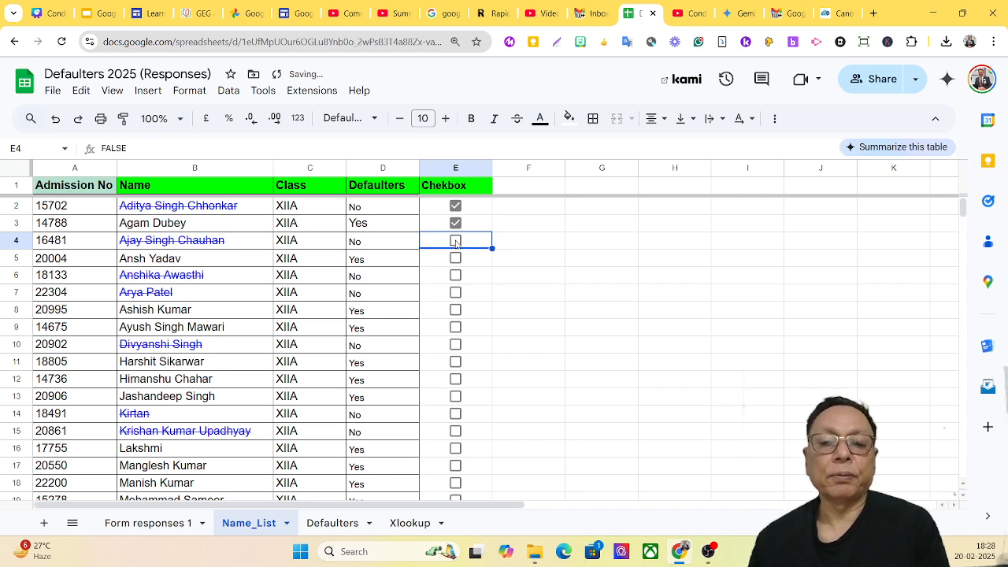
click(455, 223)
click(457, 207)
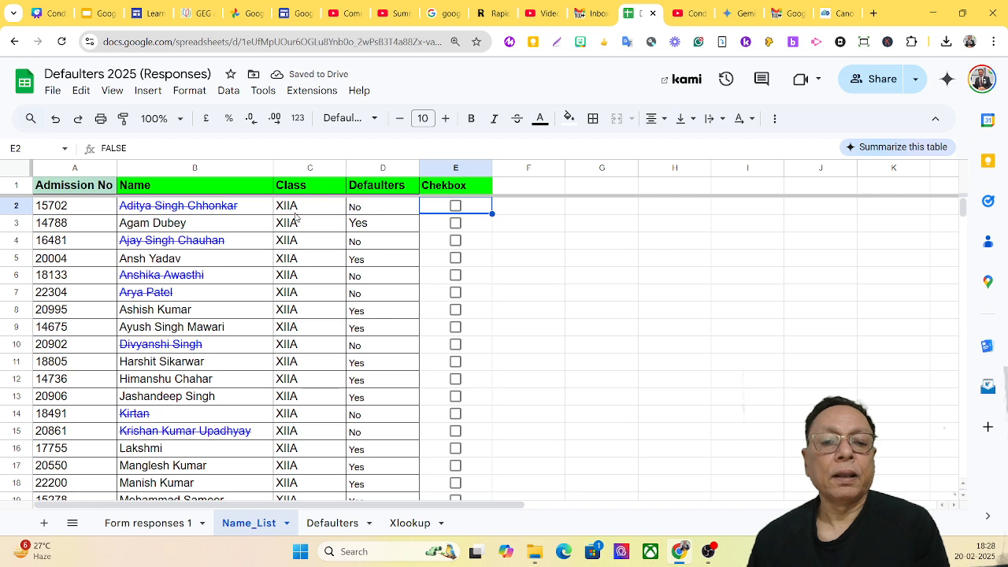
Start a new conditional formatting rule and apply it to the Class cells C2:C41
click(193, 93)
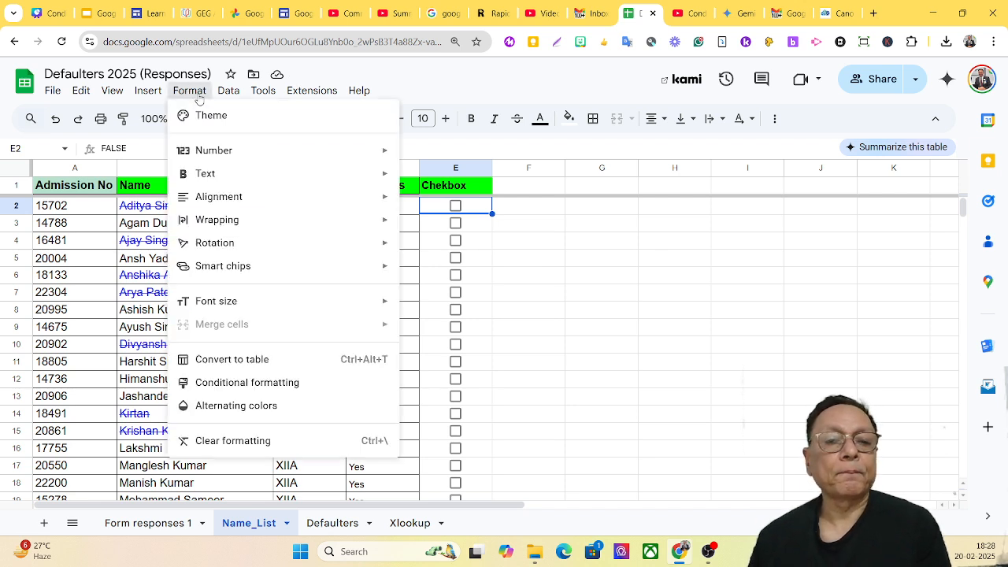
click(239, 383)
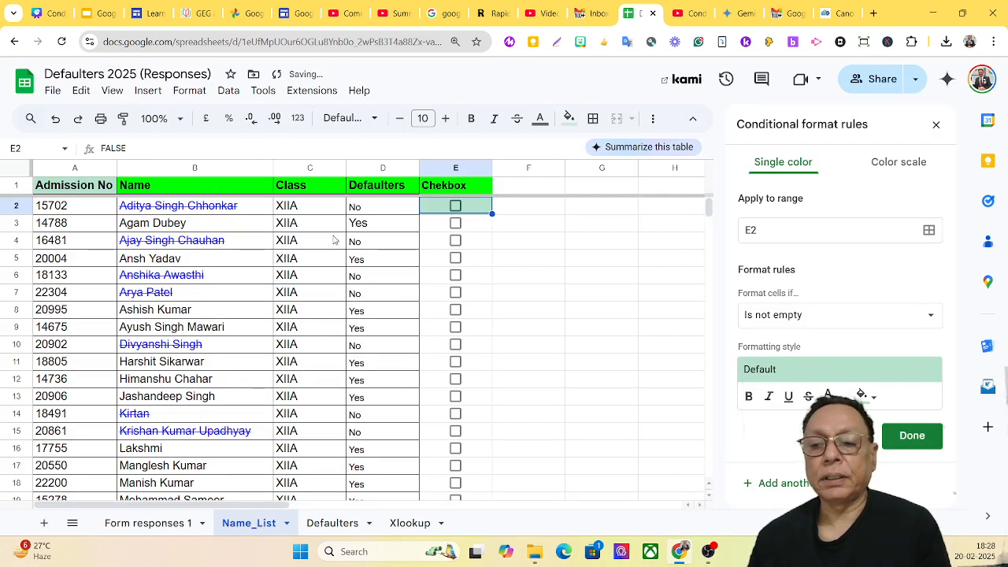
drag(297, 210, 319, 441)
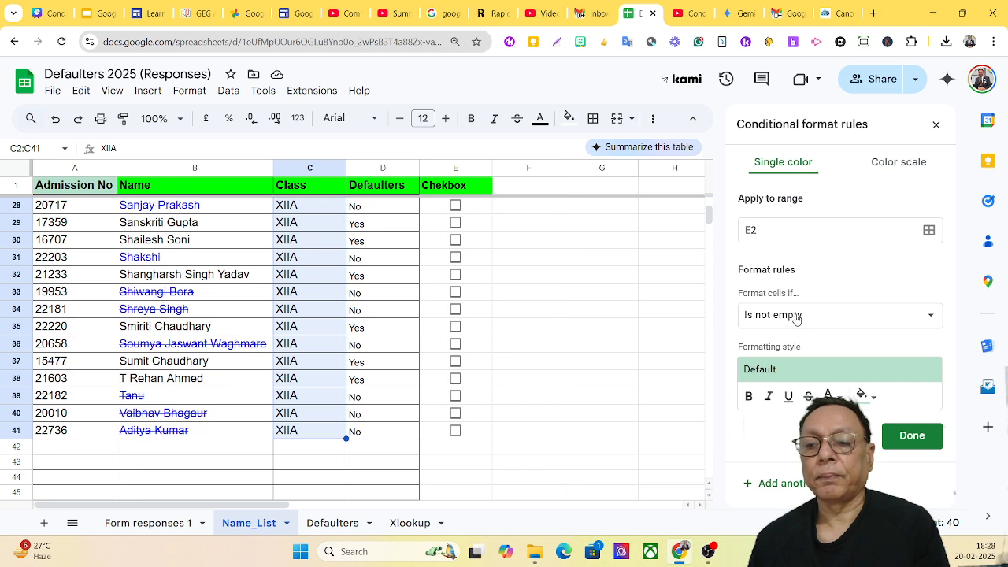
click(764, 233)
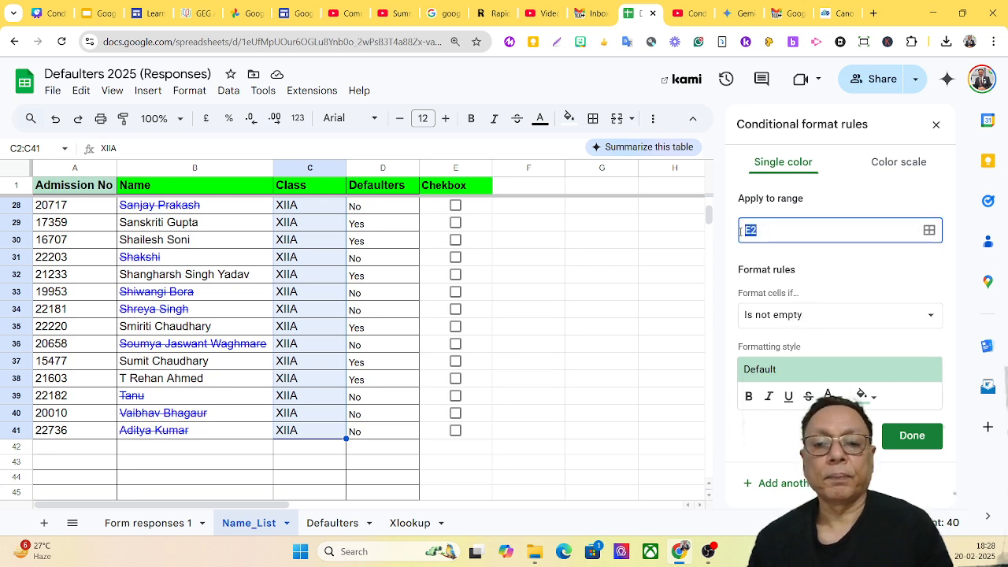
text(C2)
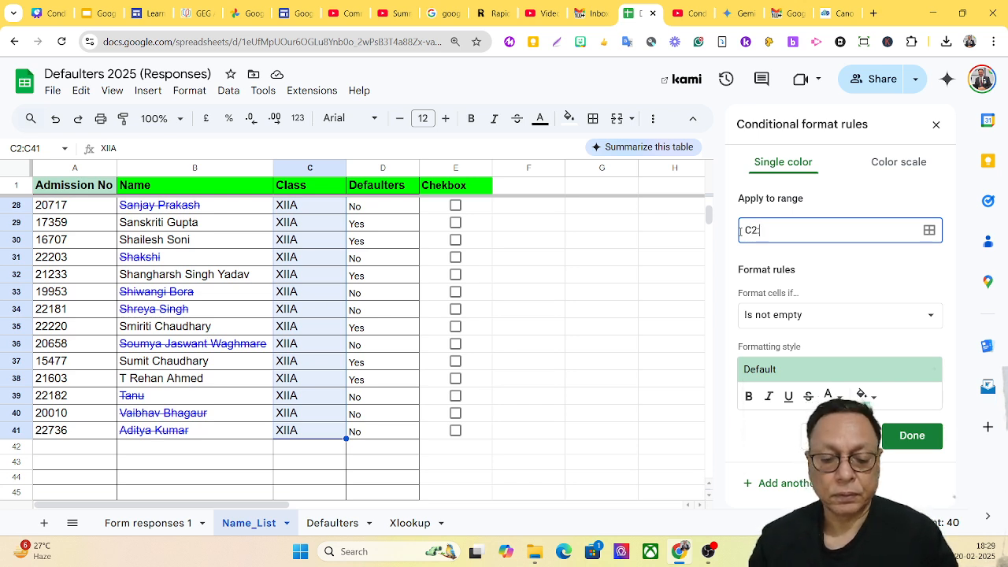
text(:C41)
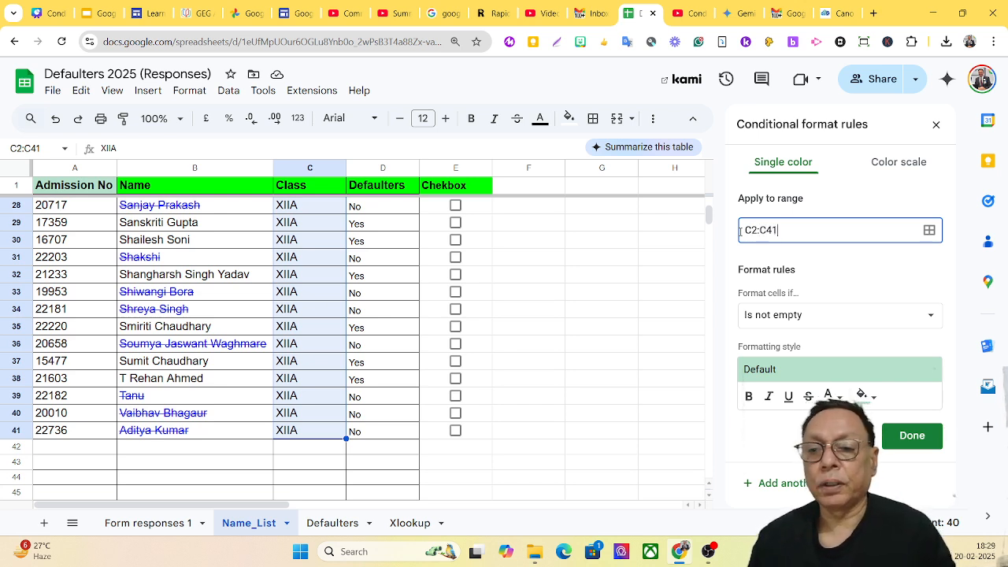
Set the rule's condition to a custom formula and enter =$E2
click(892, 319)
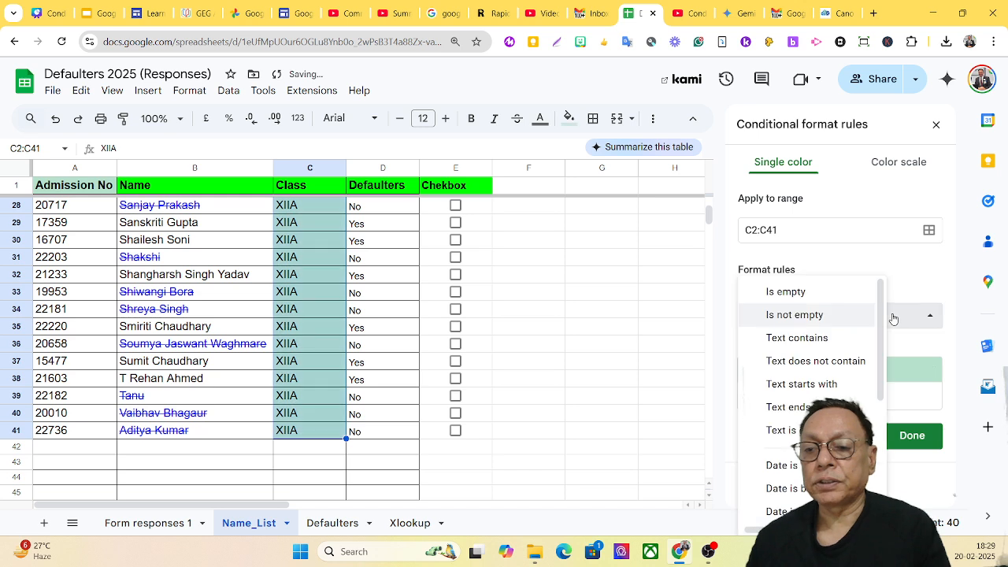
drag(882, 330, 883, 457)
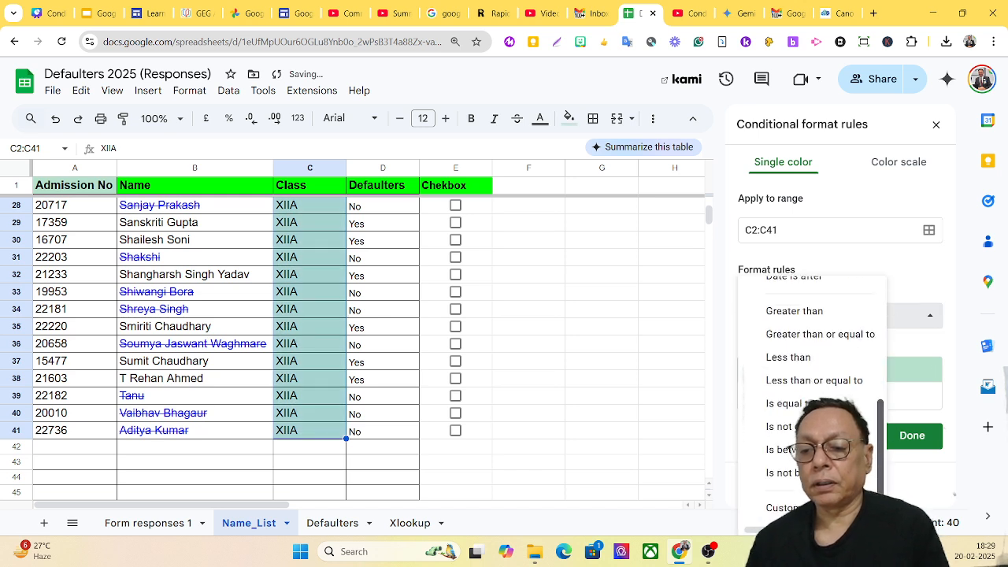
click(782, 508)
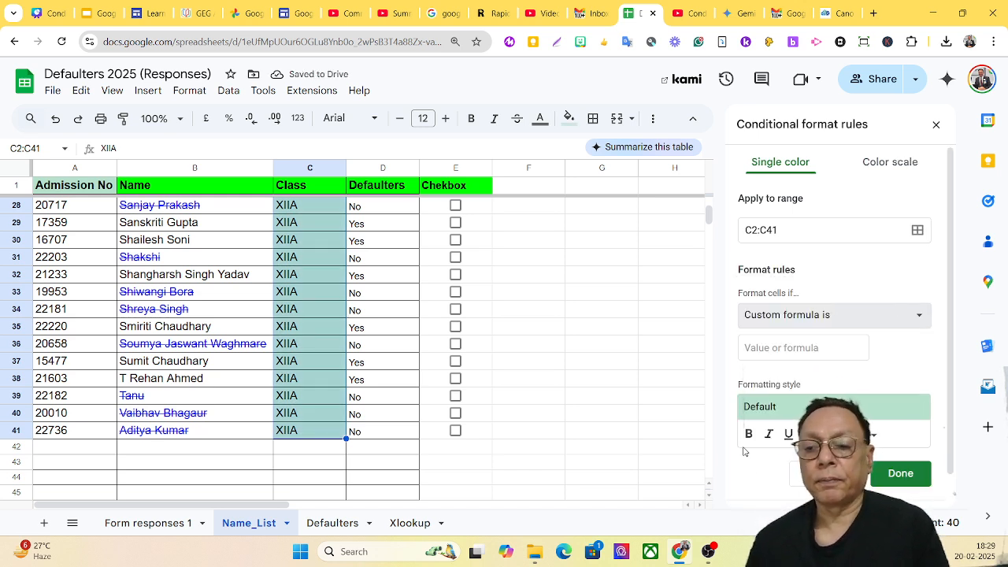
click(784, 349)
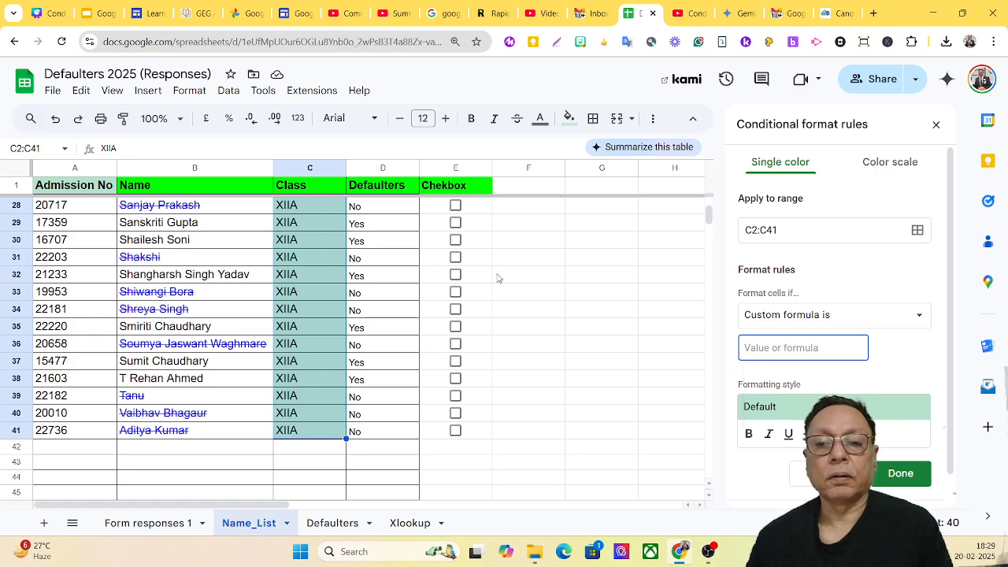
scroll(480, 272, up, 8)
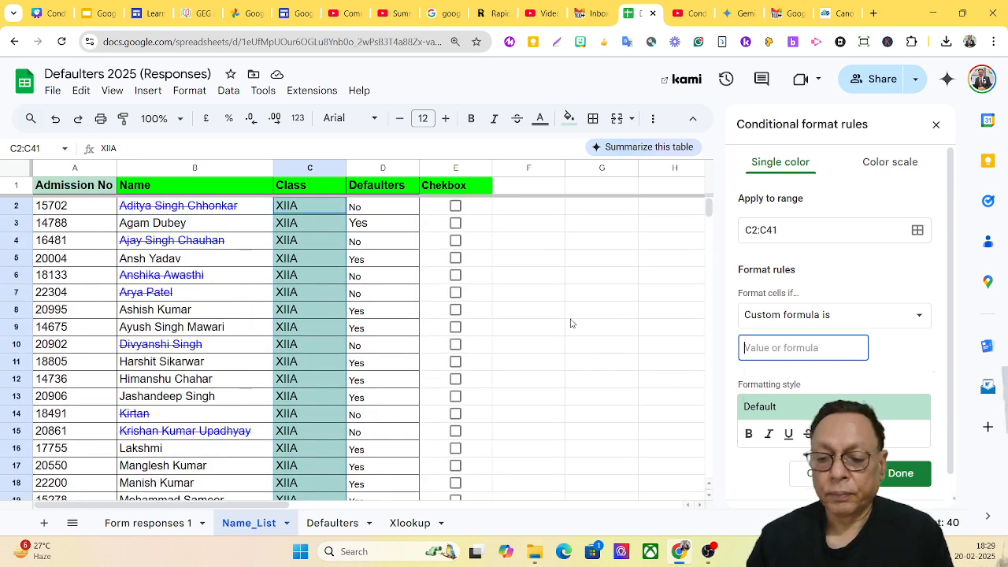
text(=)
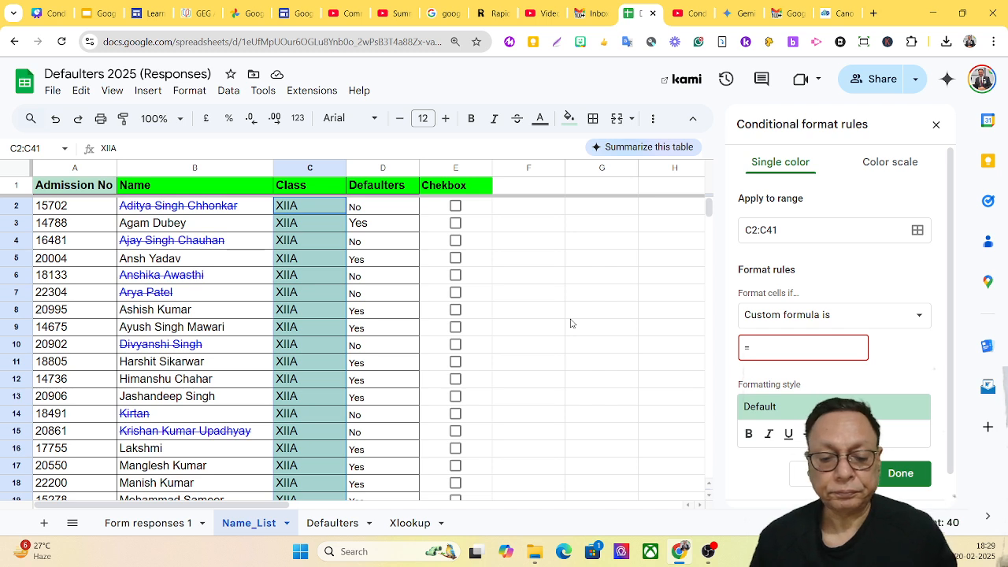
text($)
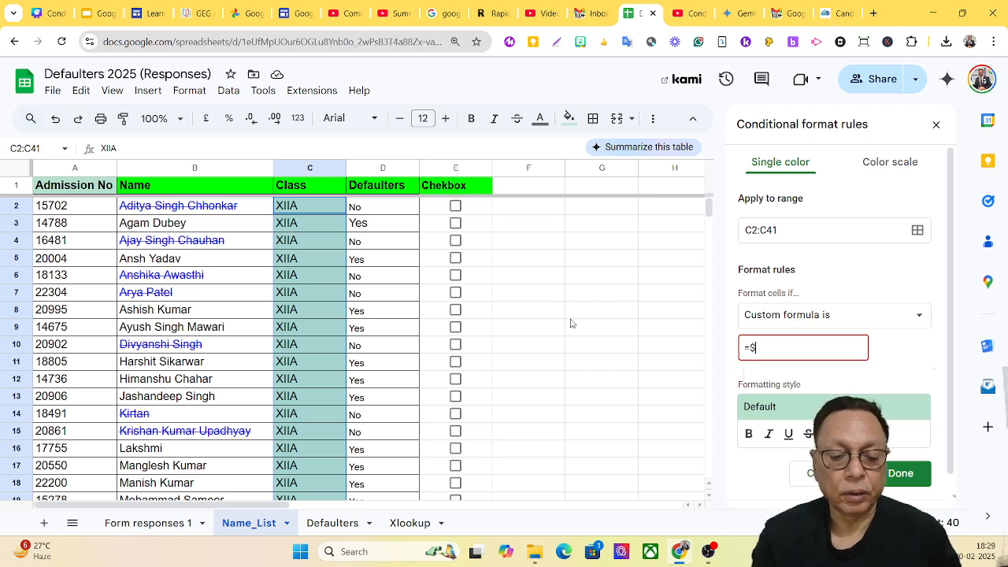
text(E)
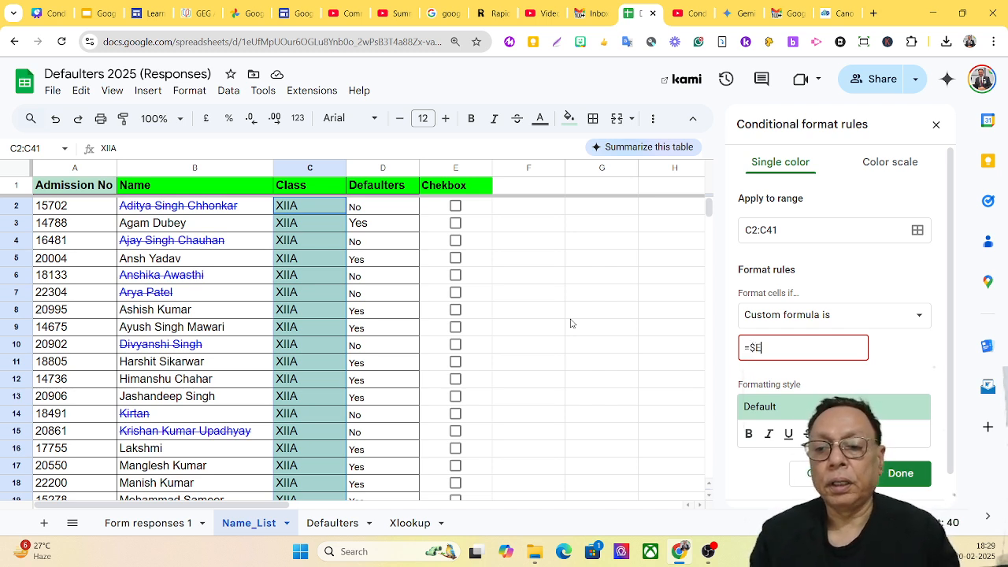
text(2)
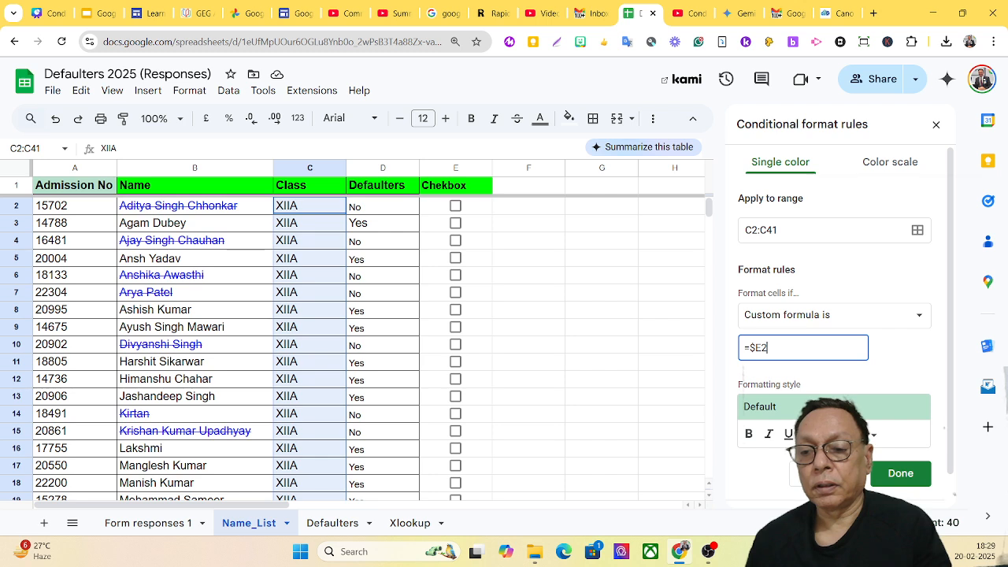
Give the rule red text with a white fill and save it
click(831, 434)
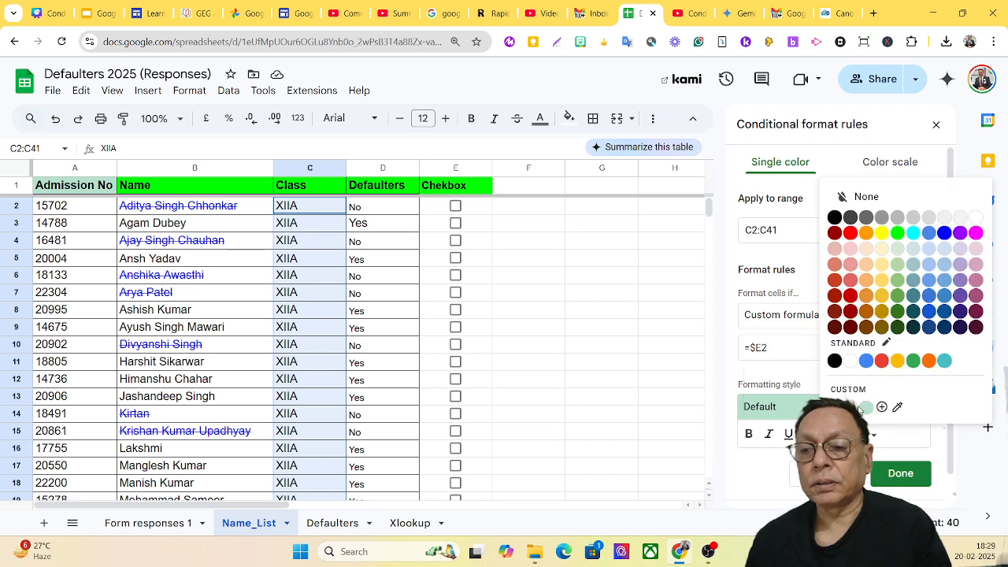
click(851, 232)
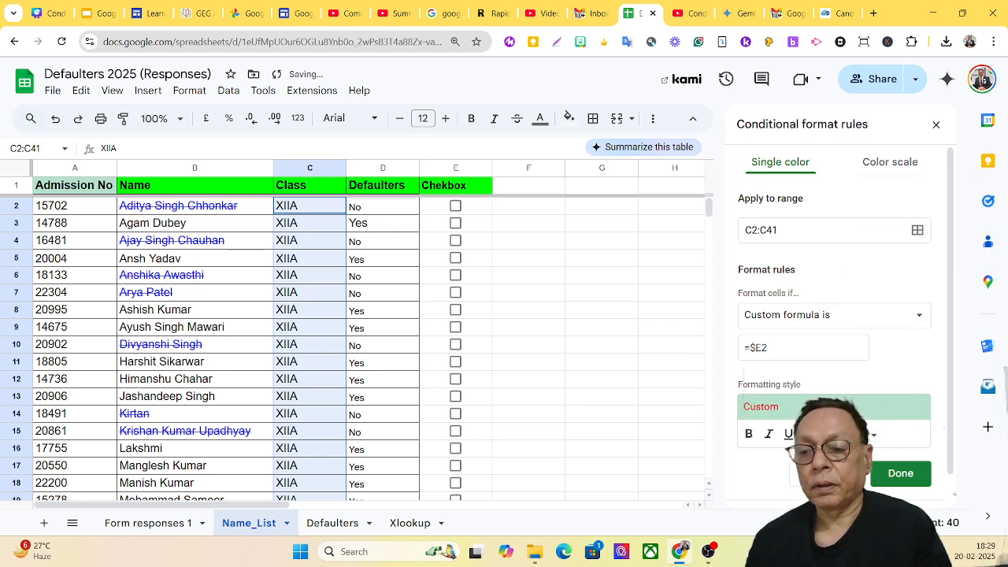
click(871, 435)
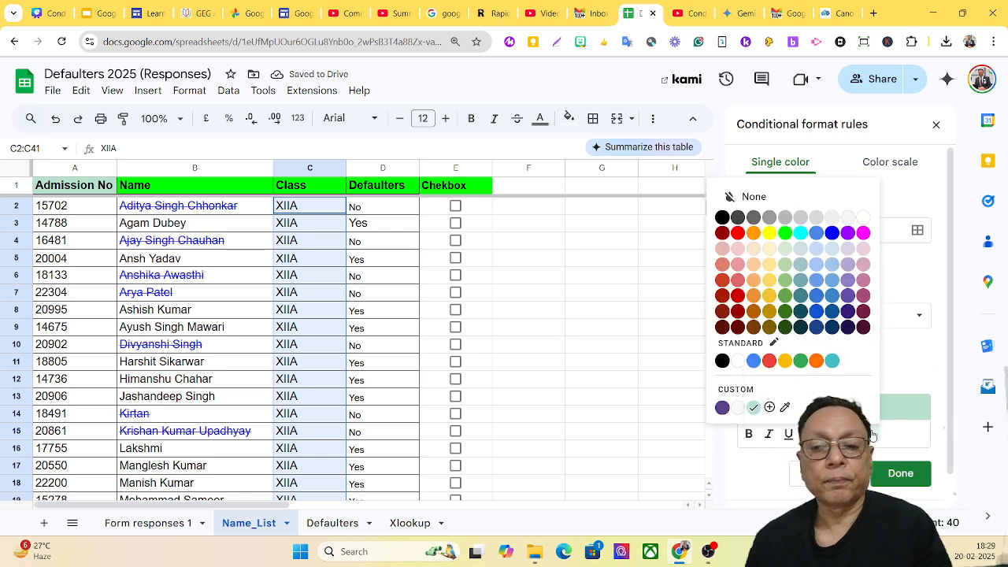
click(869, 218)
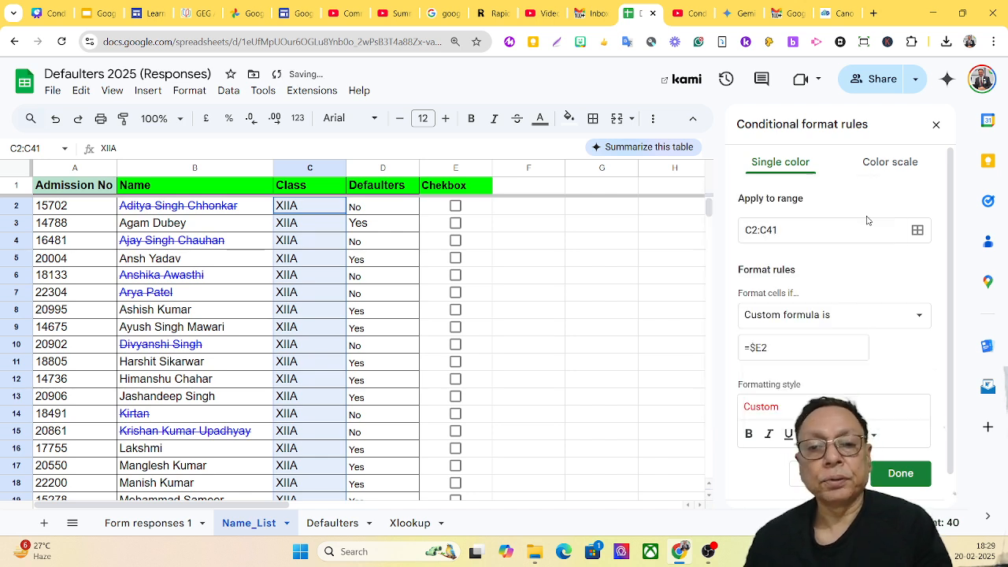
click(908, 482)
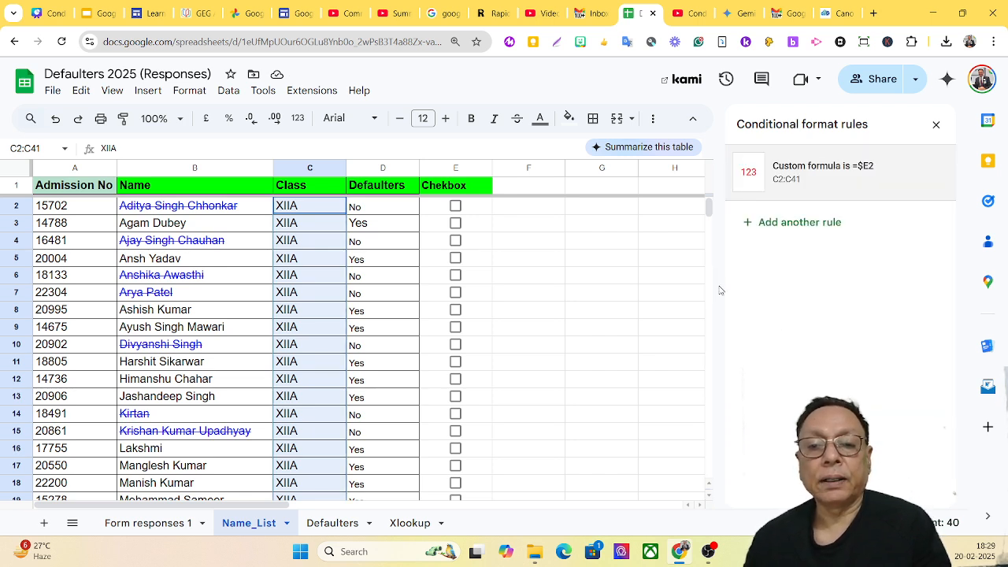
Test the rule by ticking the checkboxes in E2, E4, E8, E11, E13 and E15
click(455, 206)
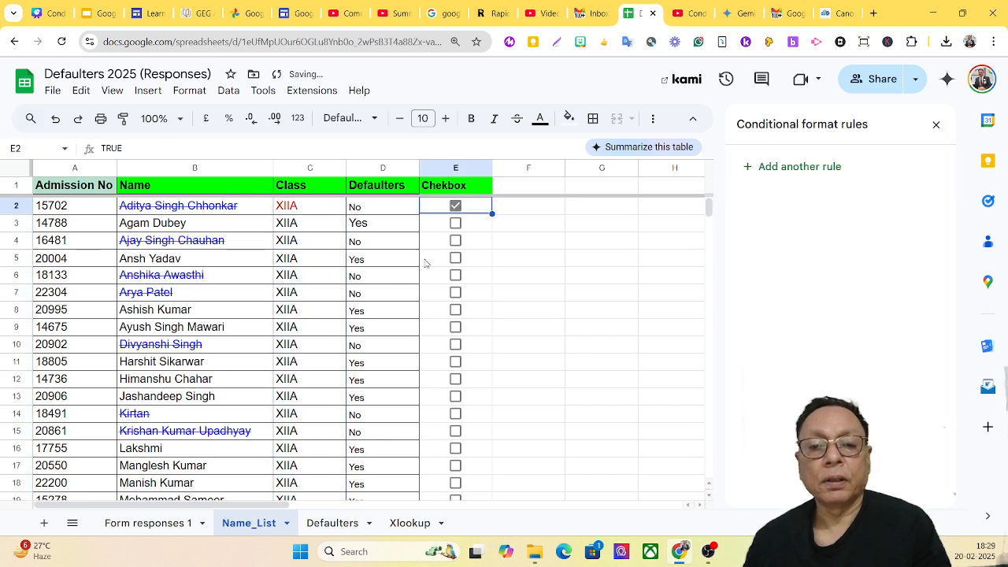
click(455, 240)
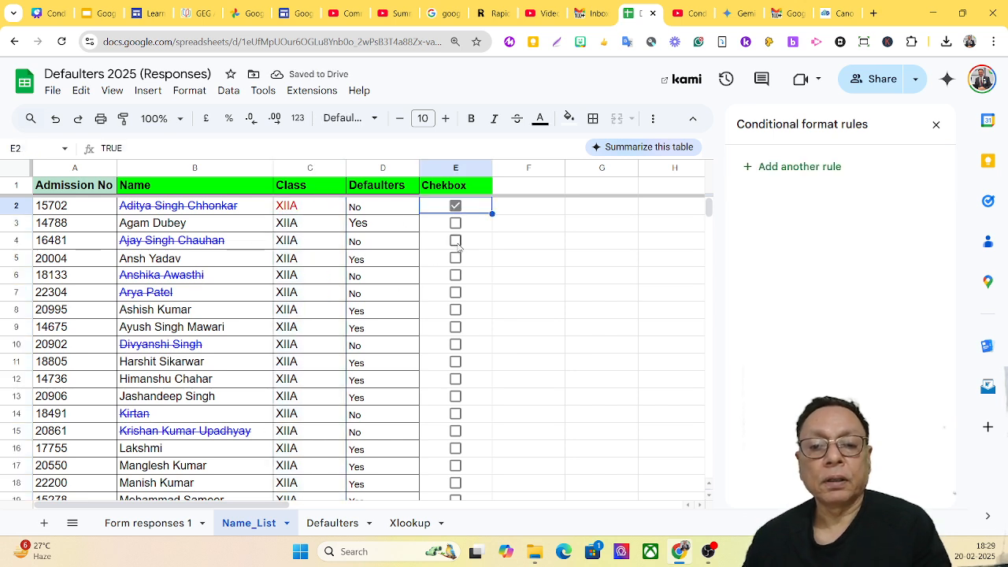
click(455, 310)
click(455, 362)
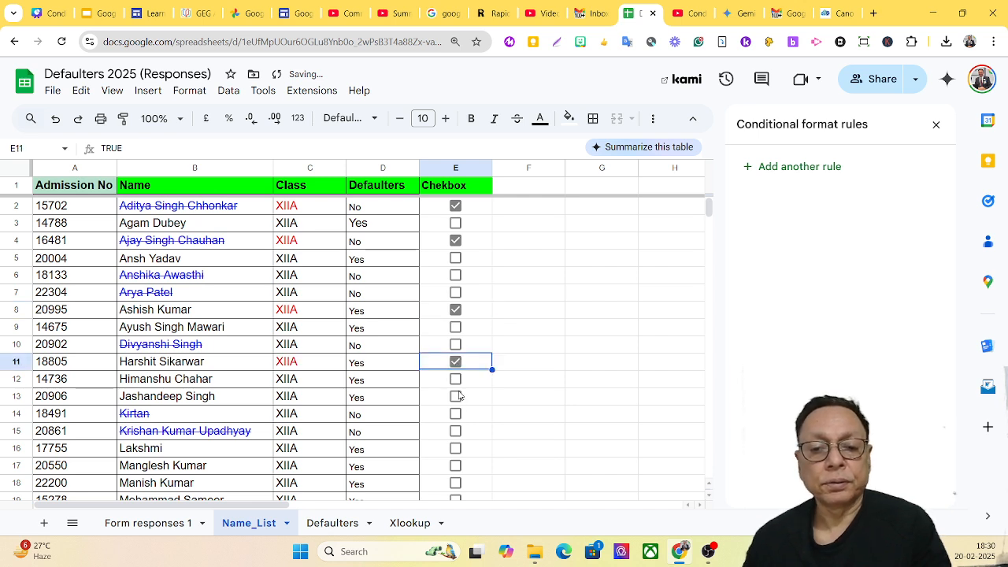
click(455, 397)
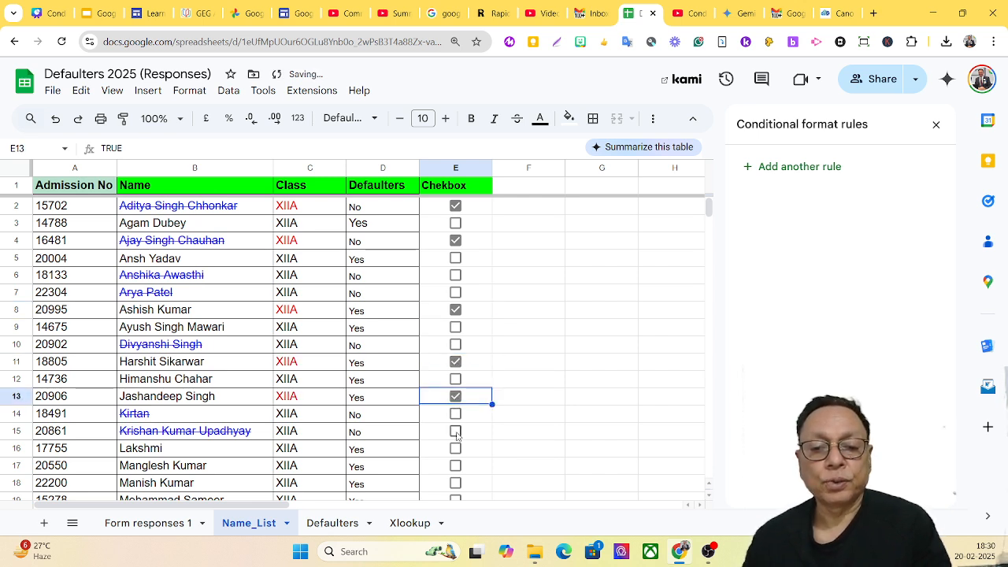
click(455, 431)
Clear the ticked checkboxes in E13, E11, E8, E4, E2 and E15
click(455, 396)
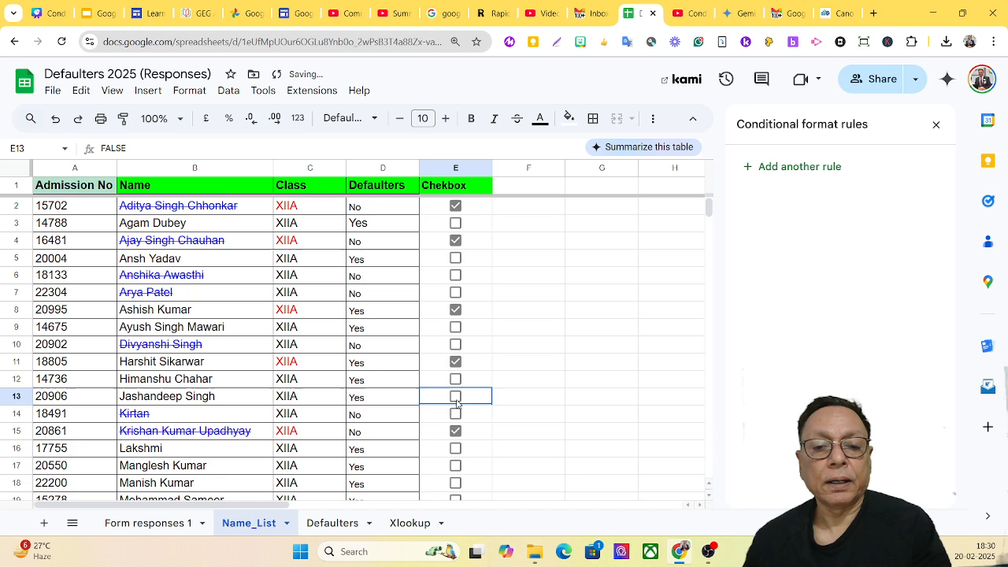
click(455, 361)
click(455, 309)
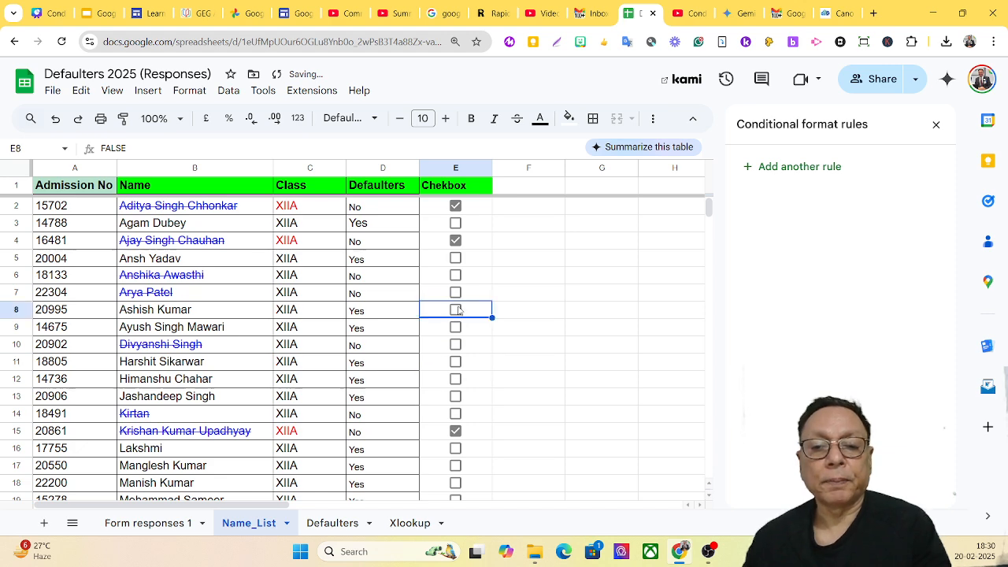
click(455, 241)
click(455, 205)
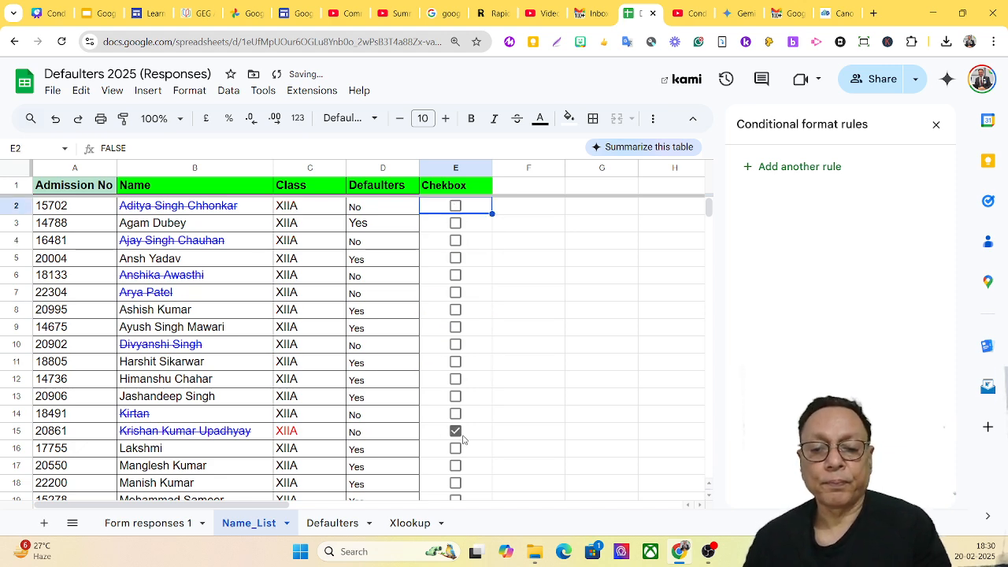
click(455, 431)
Check the list down to row 41 and close the conditional format rules
scroll(496, 394, down, 10)
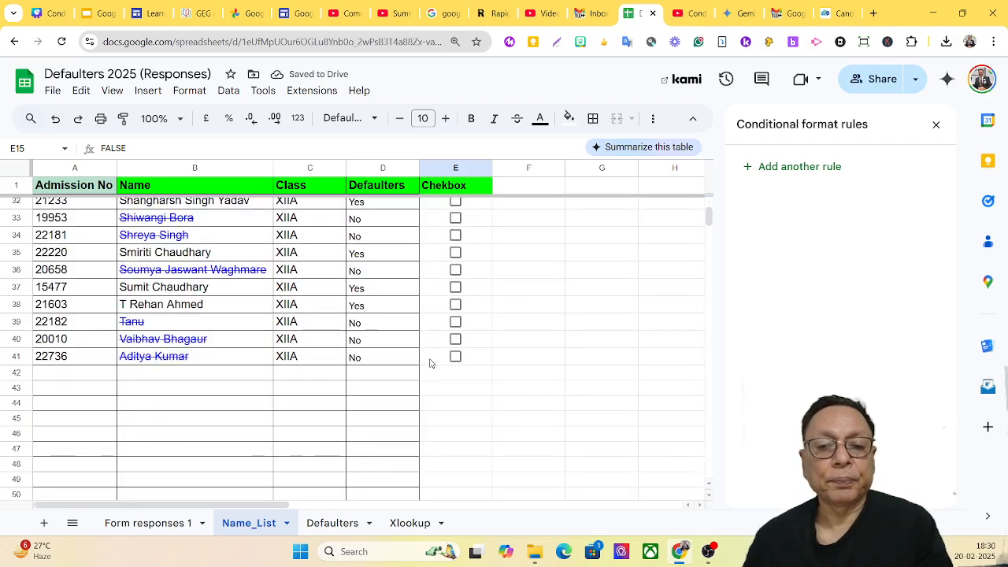
scroll(429, 363, up, 10)
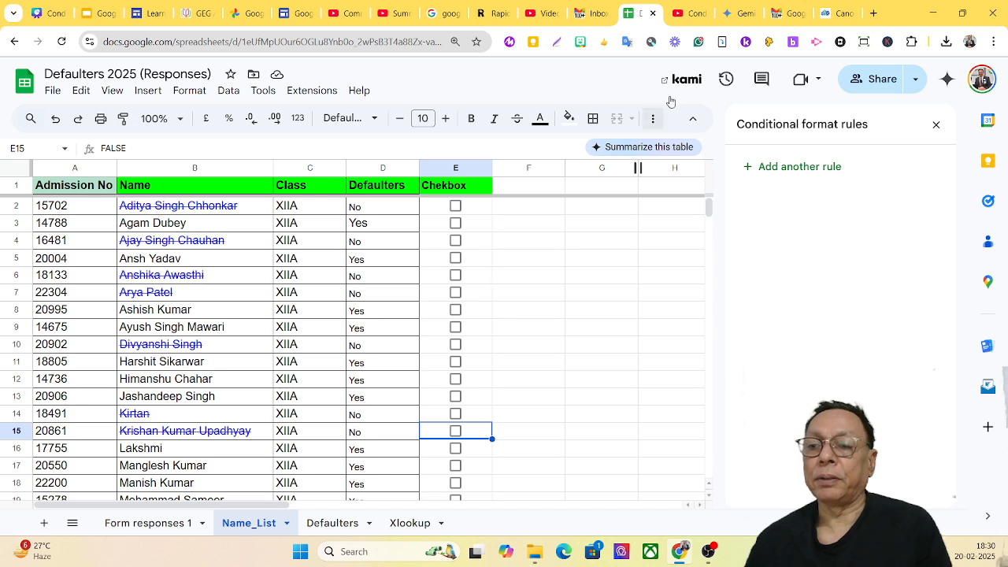
click(936, 124)
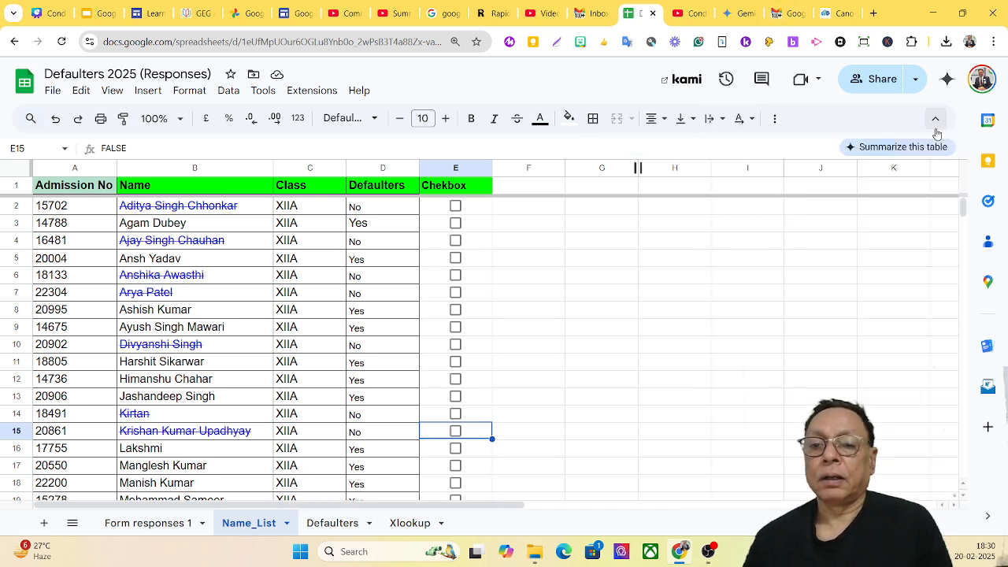